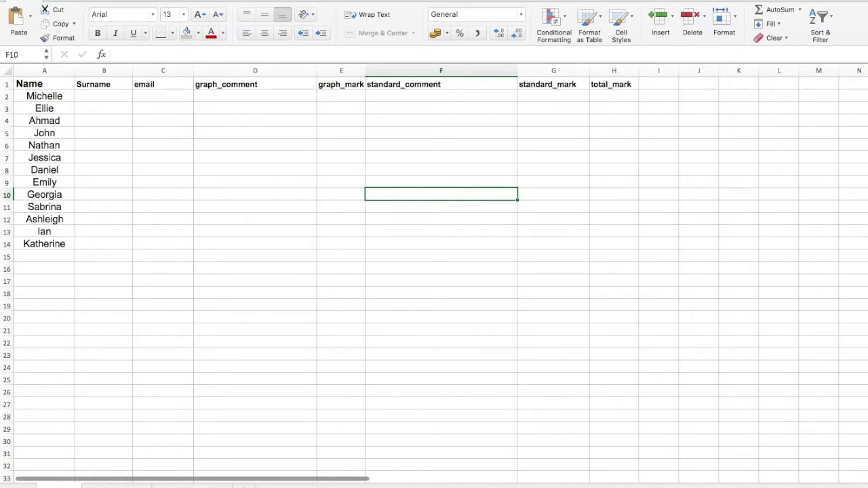
Show the graph_comment sheet listing six graph-feedback comments with marks out of 10
left_click(119, 485)
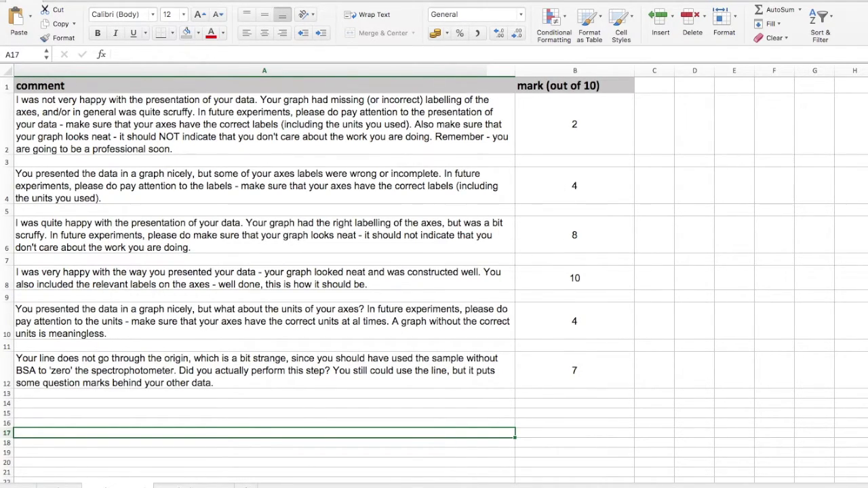
Review the standard curve comments sheet, then return to the roster and select the graph_comment column
left_click(194, 486)
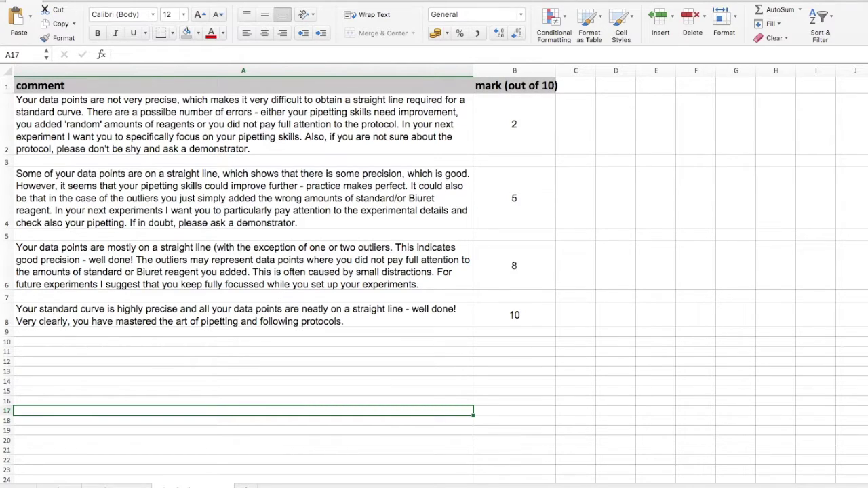
left_click(59, 485)
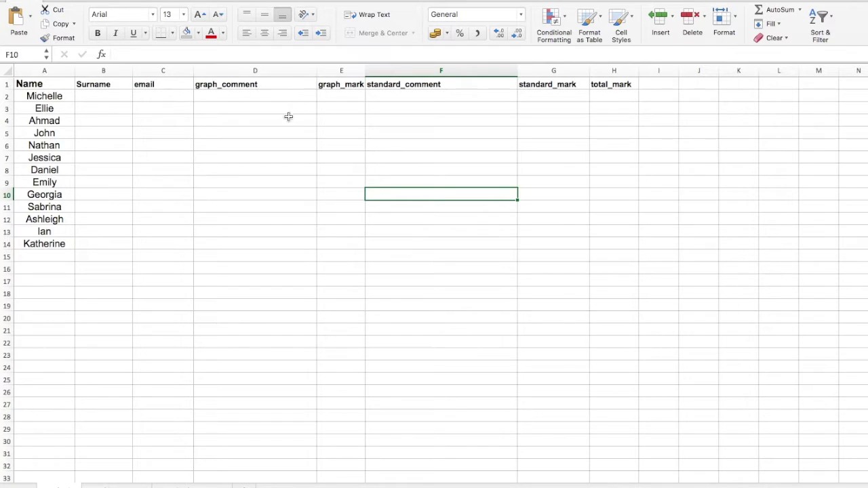
left_click(245, 70)
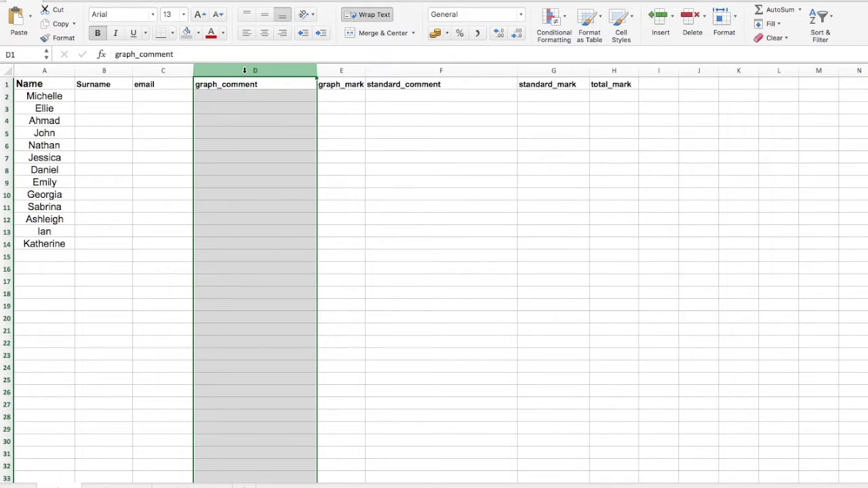
Give column D list validation sourced from =graph_comment!$A:$A
left_click(217, 1)
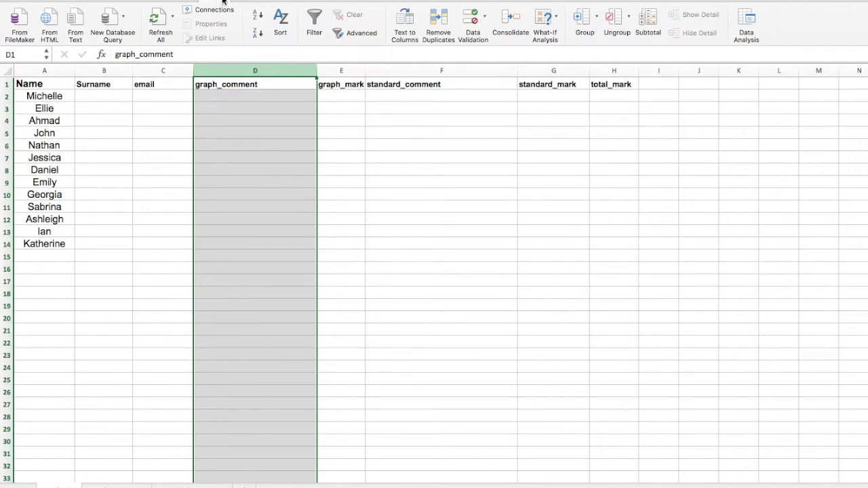
left_click(468, 23)
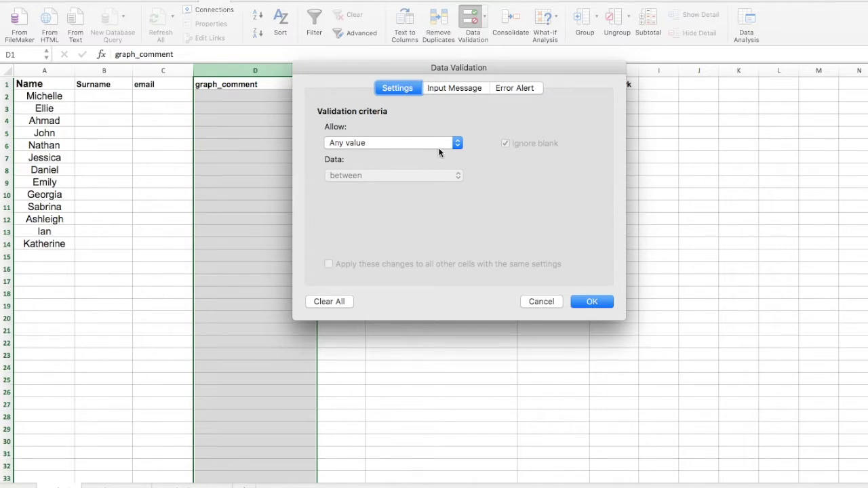
left_click(459, 145)
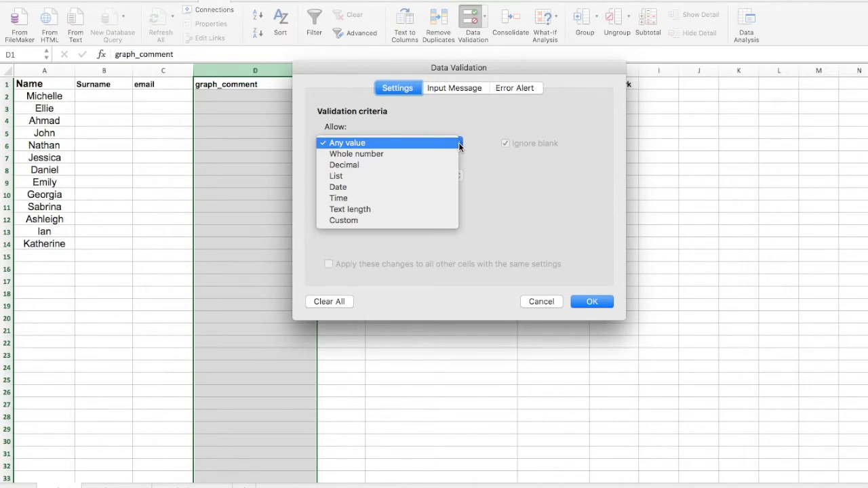
left_click(359, 176)
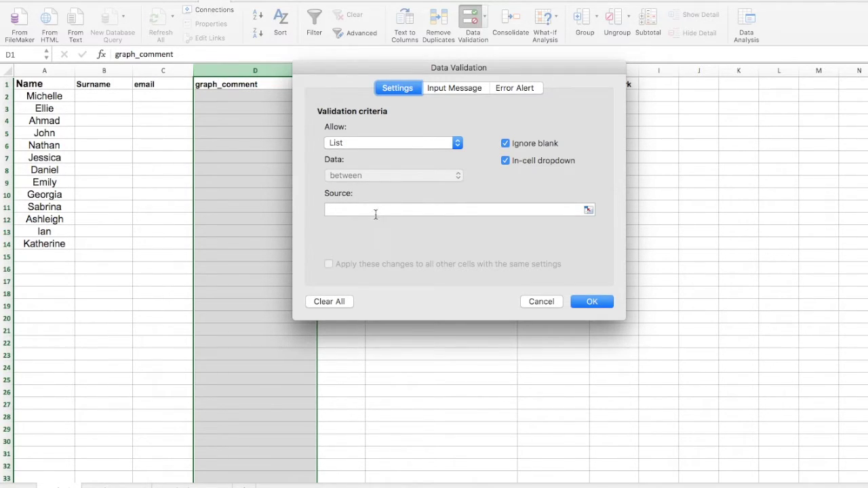
left_click(375, 210)
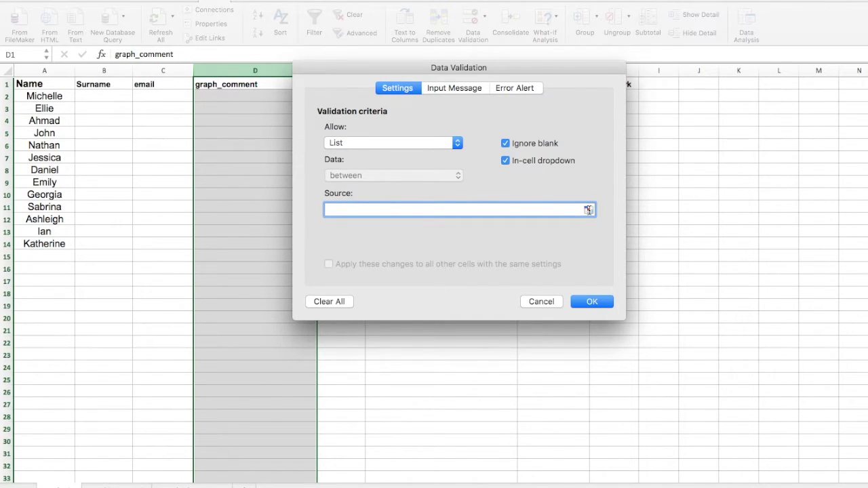
left_click(588, 210)
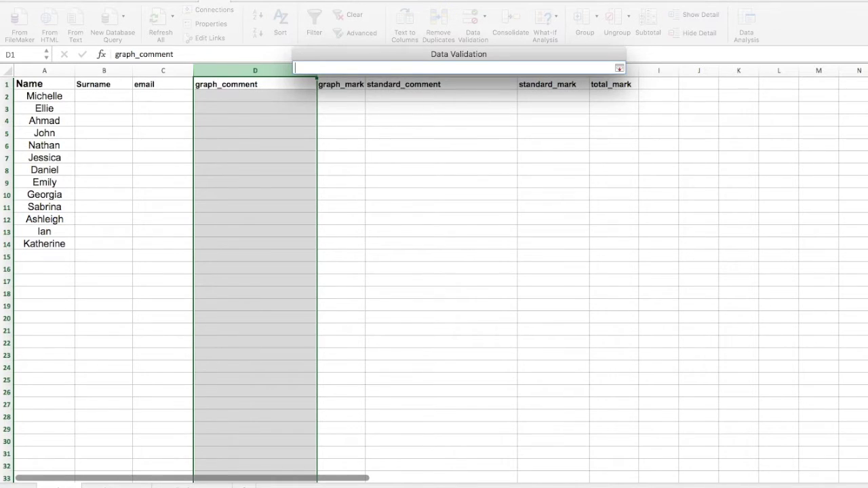
left_click(116, 486)
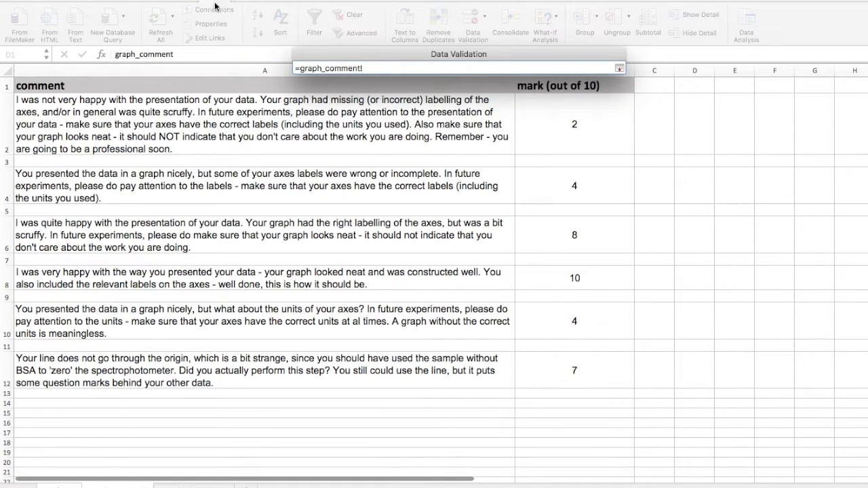
left_click(189, 67)
key("Return")
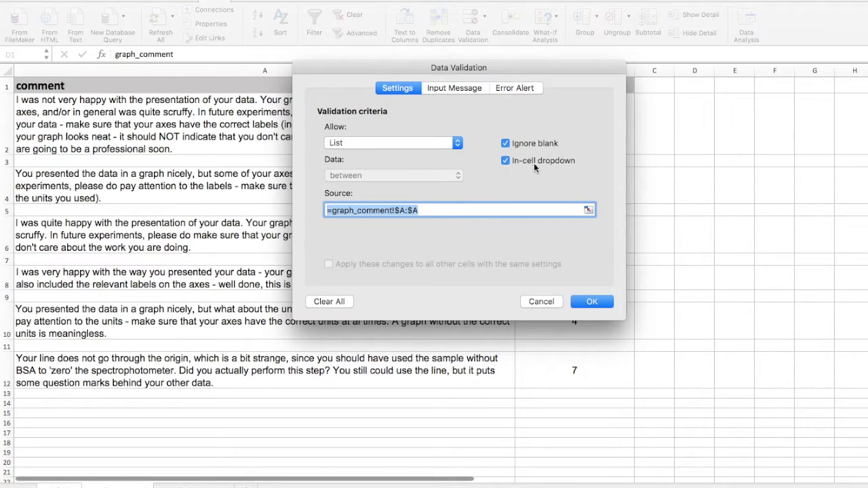
left_click(595, 301)
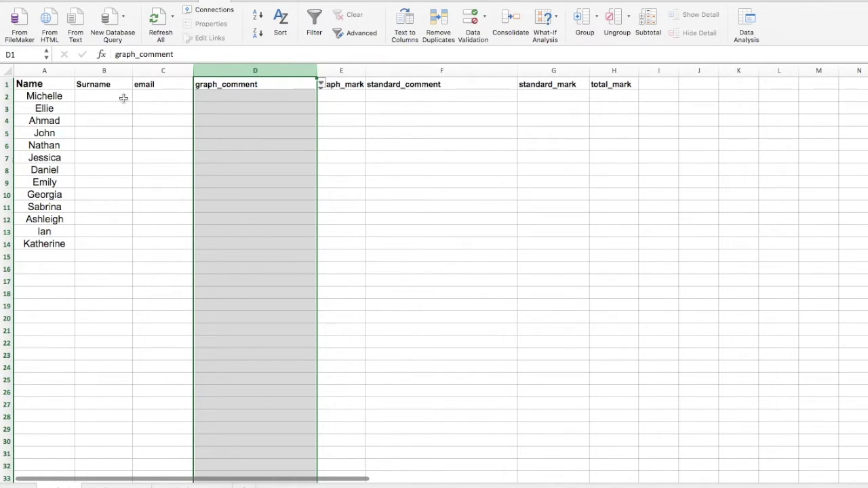
left_click(252, 97)
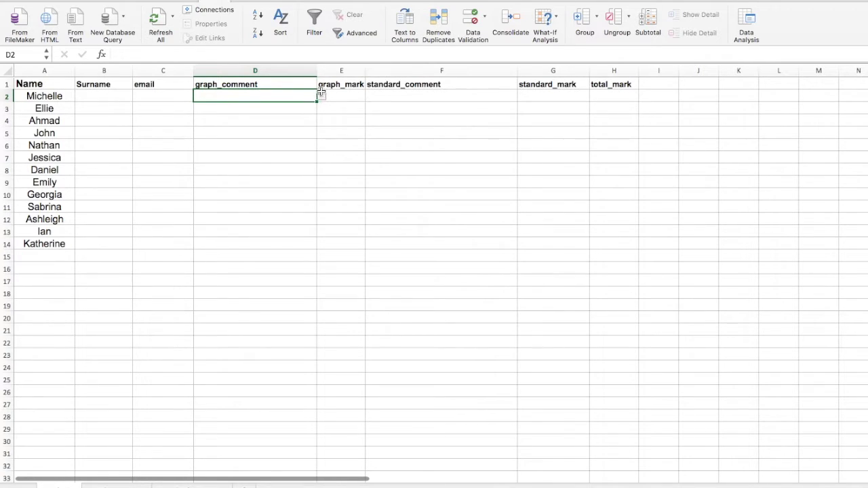
Set D2–D4 to the neat well-labelled graph, line-missing-origin, and wrong axis labels comments
left_click(322, 96)
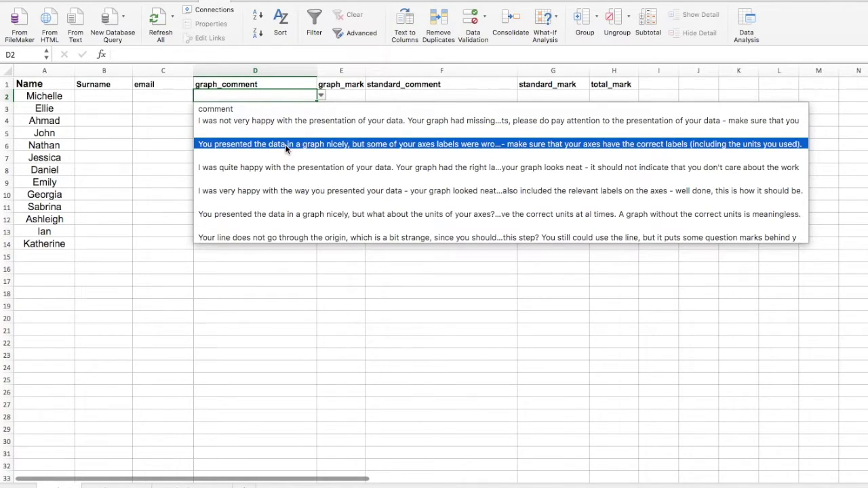
left_click(287, 190)
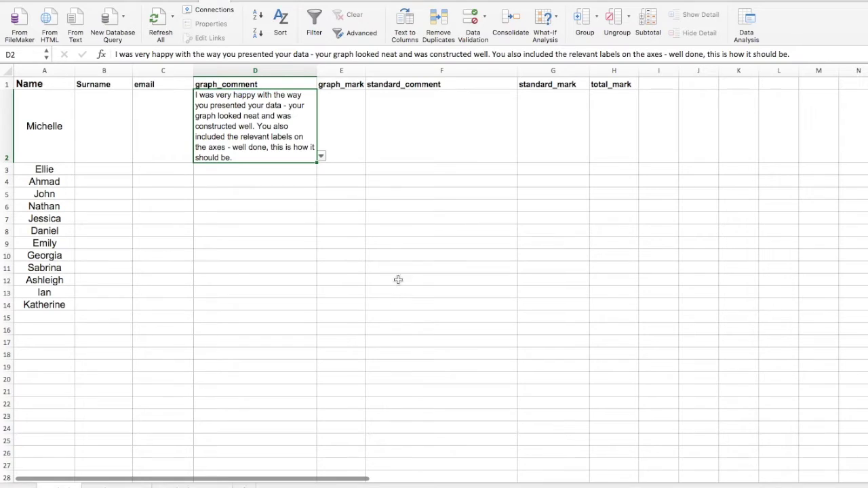
left_click(251, 171)
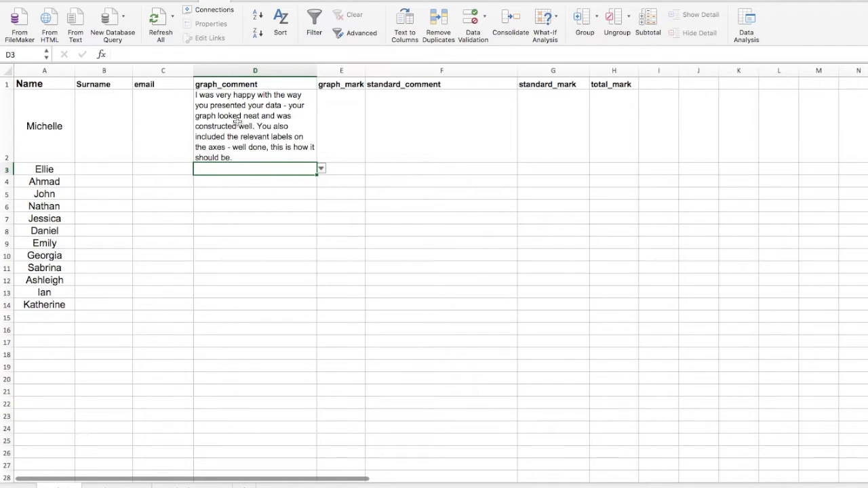
left_click(322, 169)
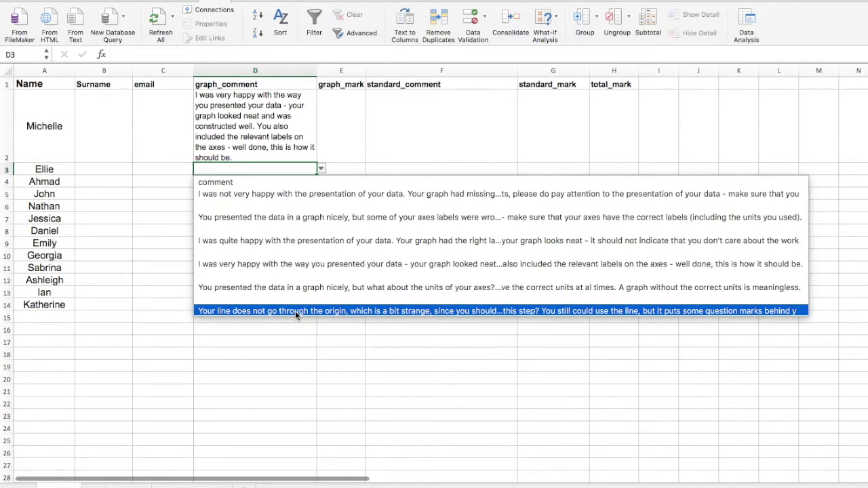
left_click(295, 311)
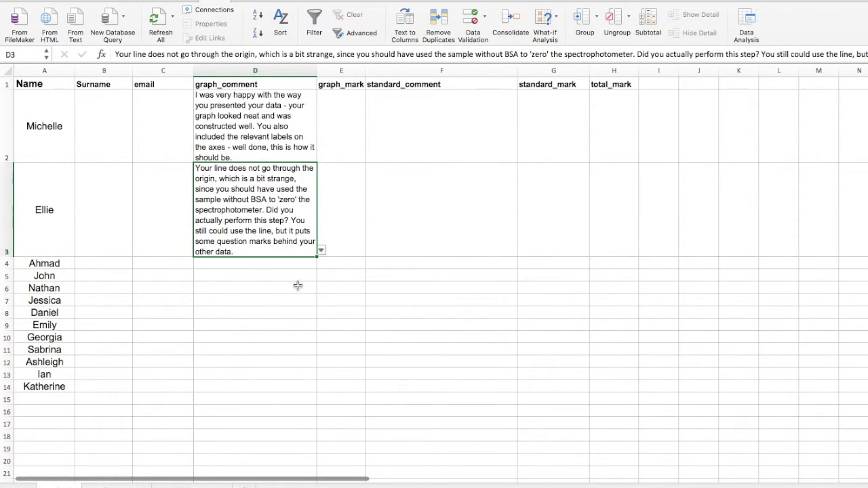
left_click(278, 263)
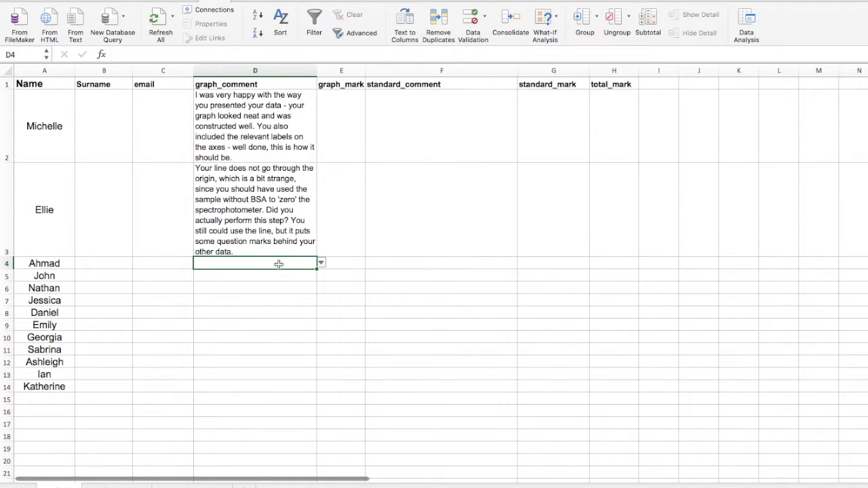
left_click(321, 263)
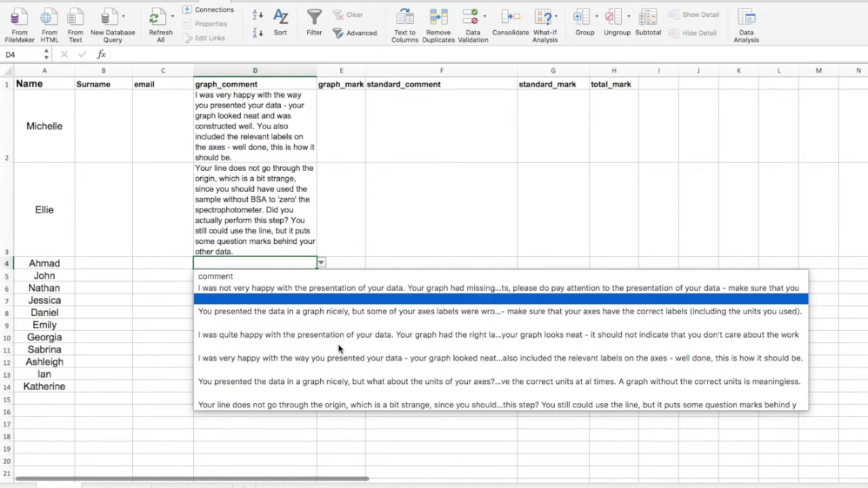
left_click(371, 313)
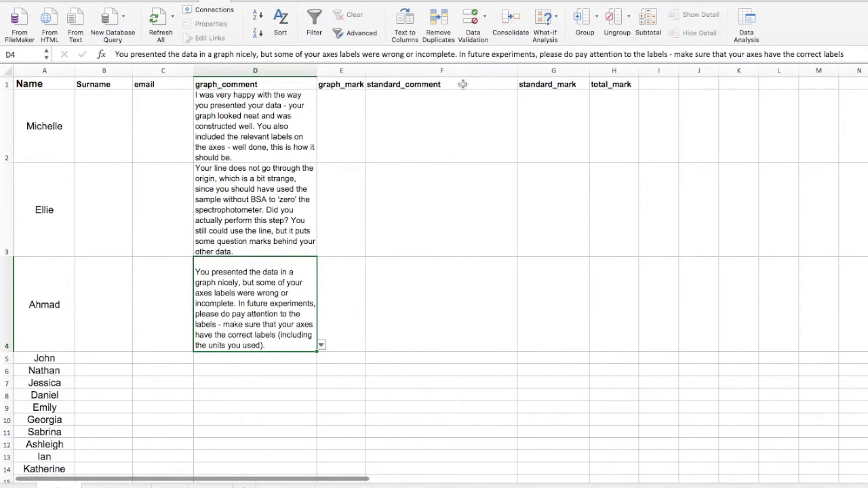
Check the standard curve comments sheet, then return to the roster and select the standard_comment column
left_click(194, 484)
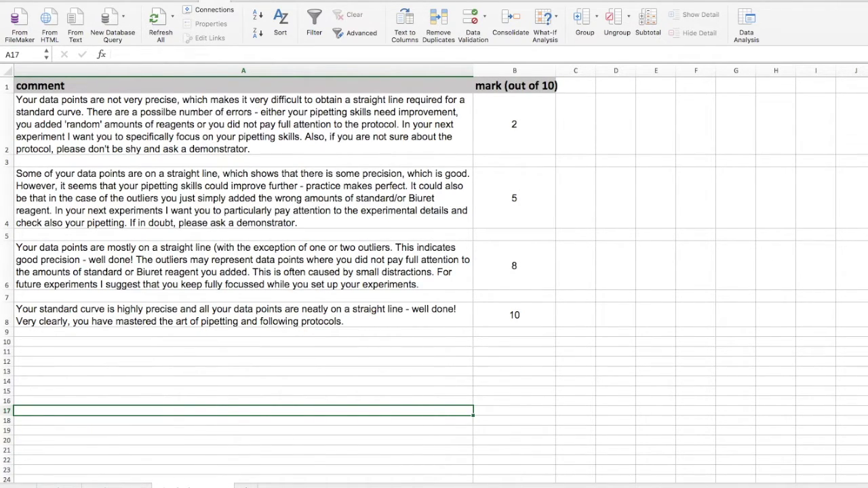
key("ctrl+Page_Up")
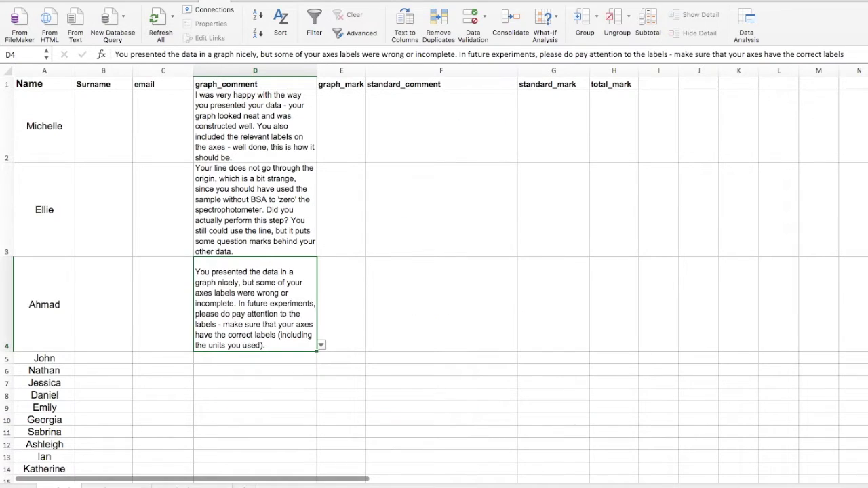
left_click(440, 72)
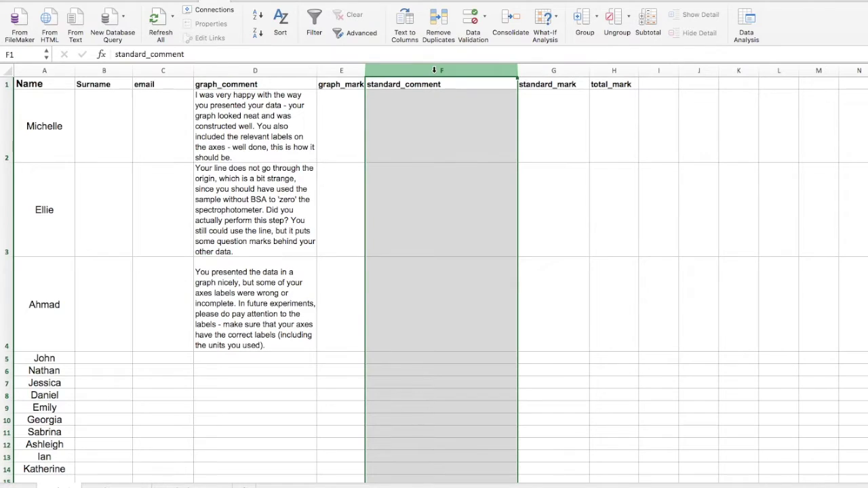
Give column F list validation sourced from =standard_comment!$A:$A
left_click(486, 21)
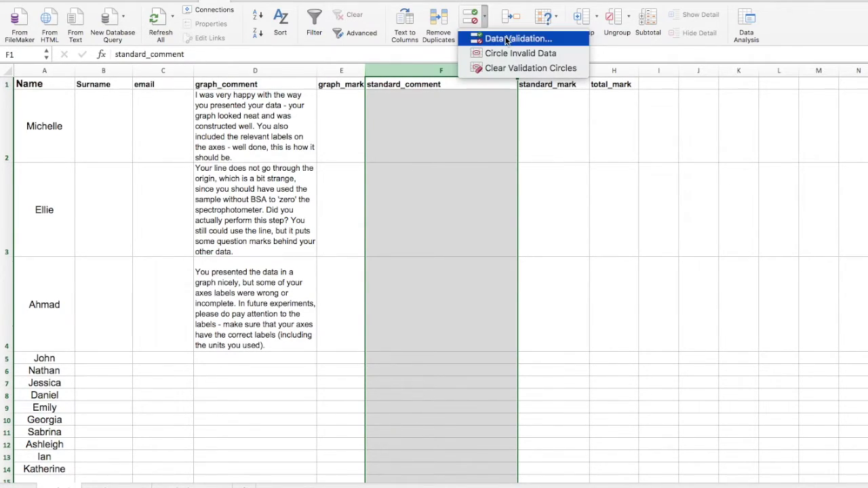
left_click(506, 40)
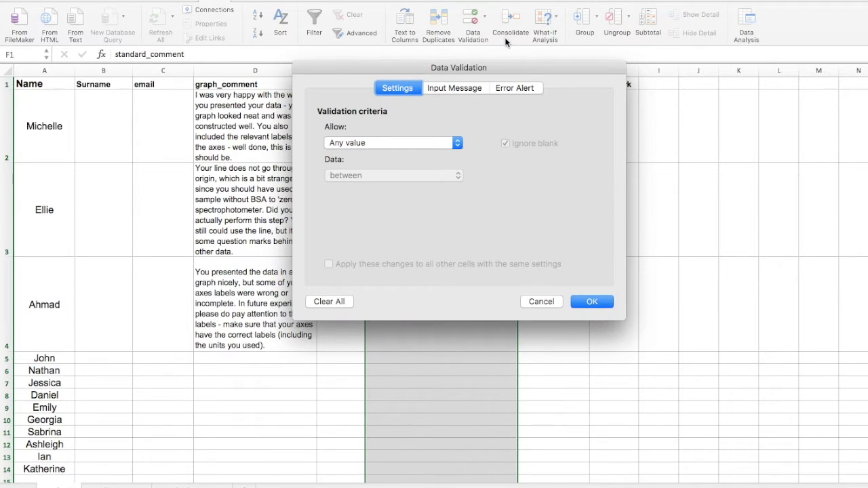
left_click(460, 144)
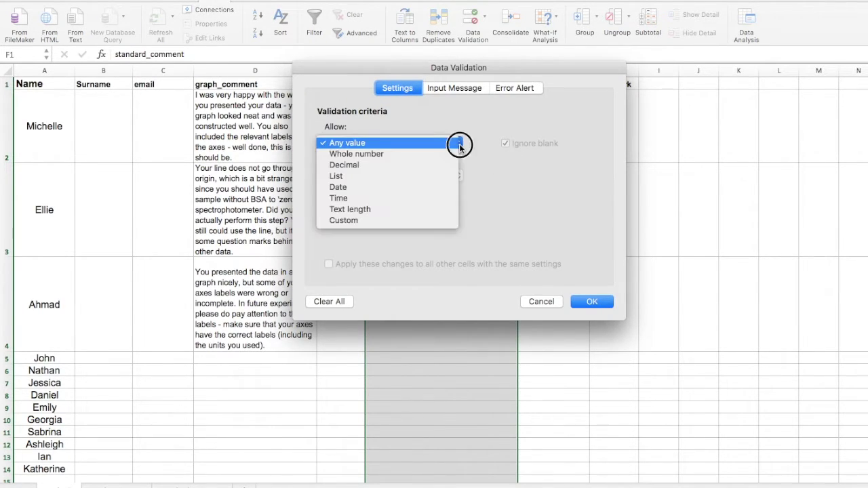
left_click(378, 175)
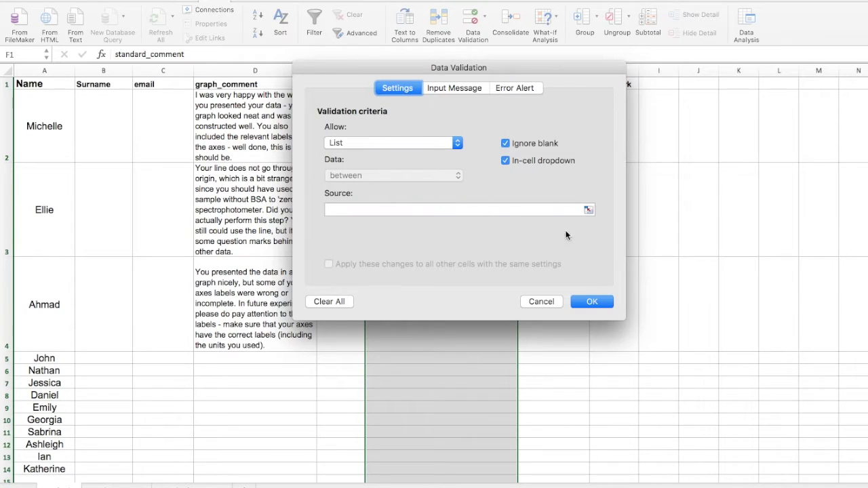
left_click(399, 210)
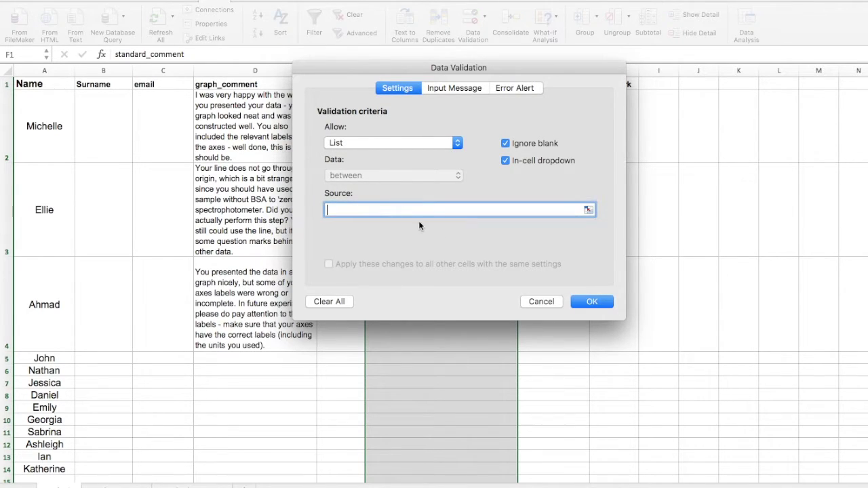
left_click(588, 209)
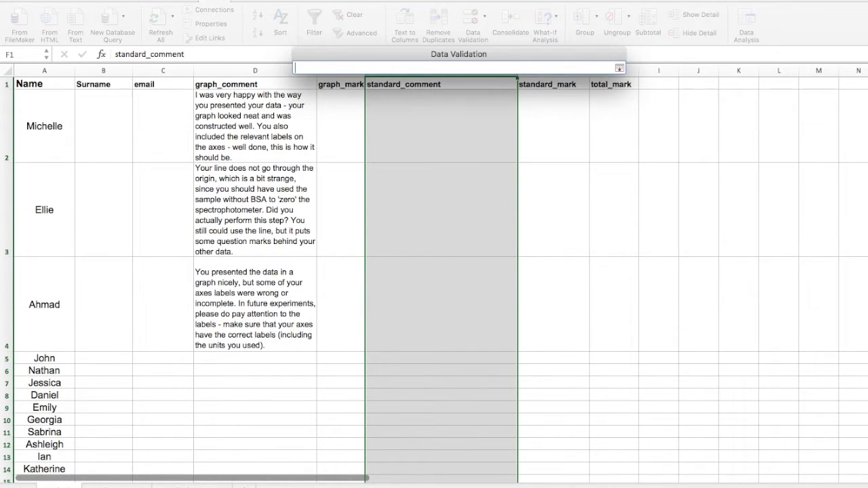
left_click(180, 484)
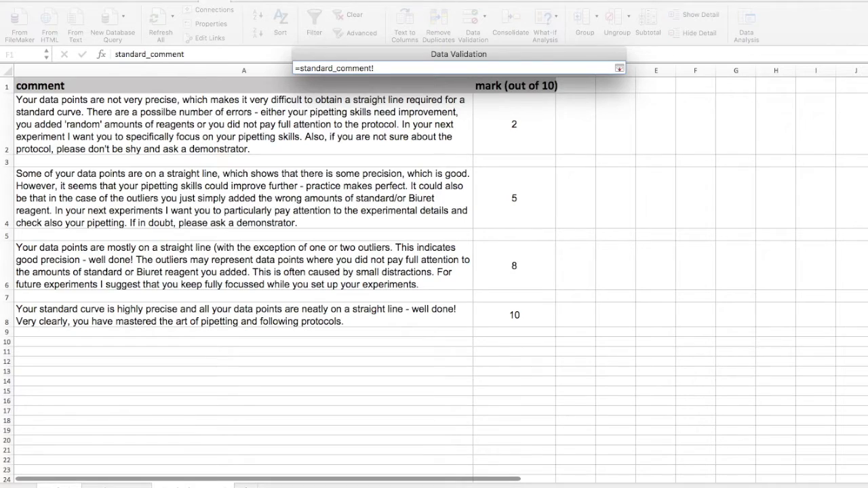
left_click(174, 67)
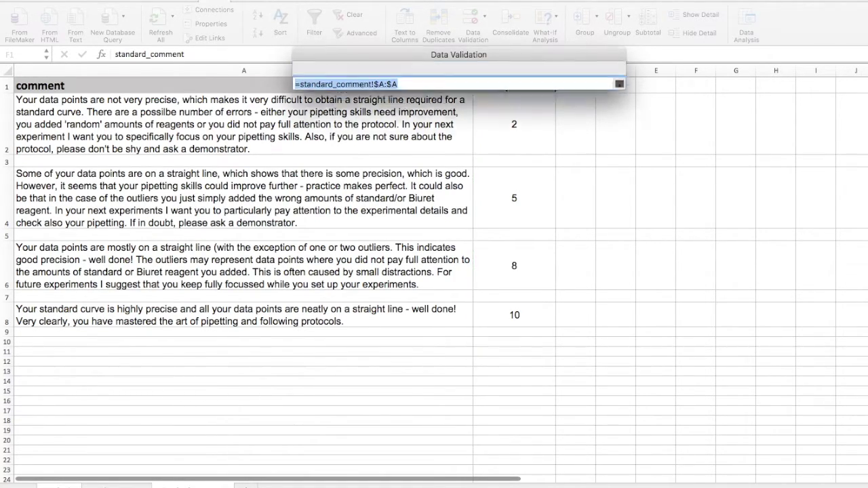
key("Return")
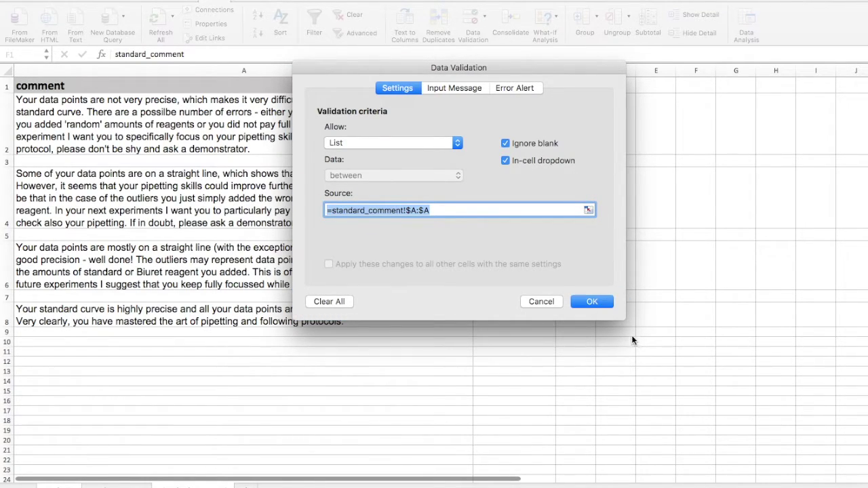
left_click(597, 305)
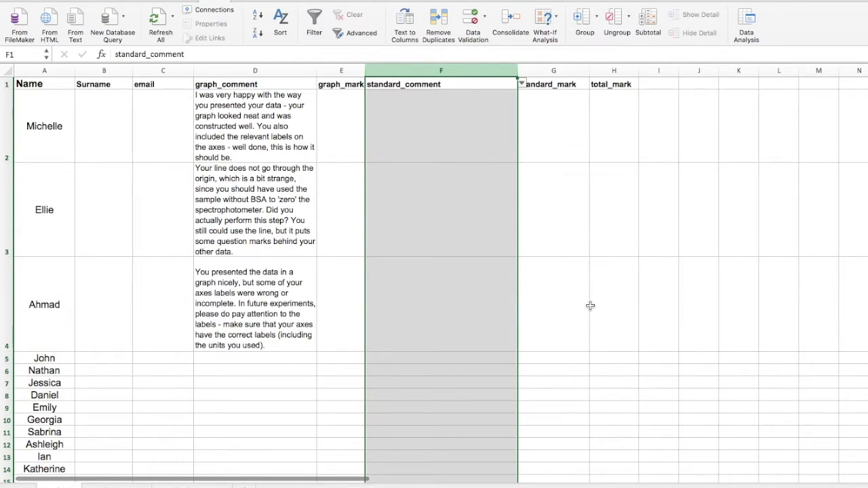
Set F2 to the points-mostly-on-a-straight-line comment, then select column F
left_click(486, 103)
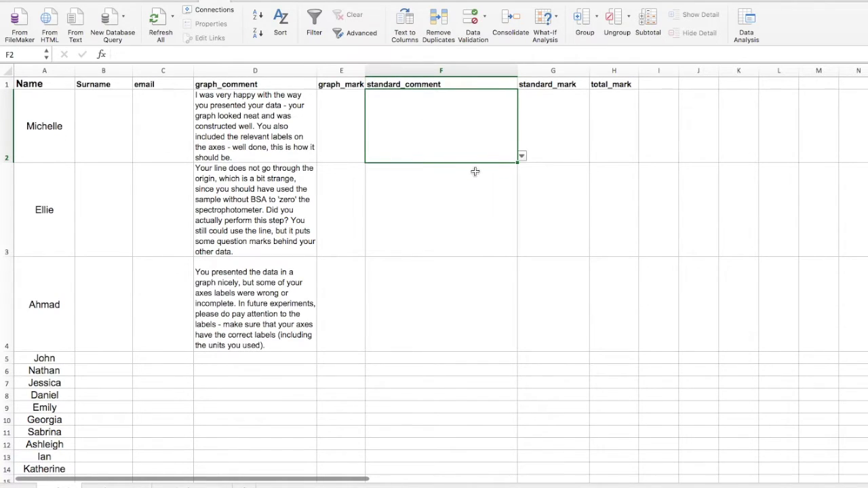
left_click(521, 156)
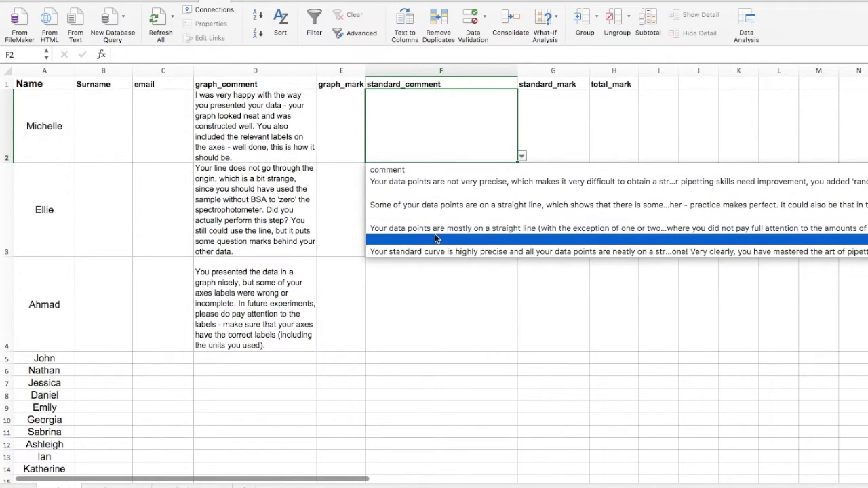
left_click(483, 231)
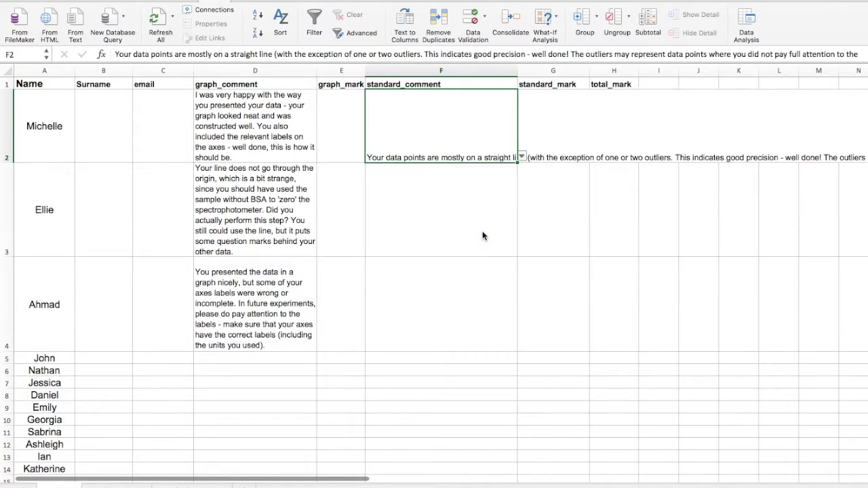
left_click(476, 71)
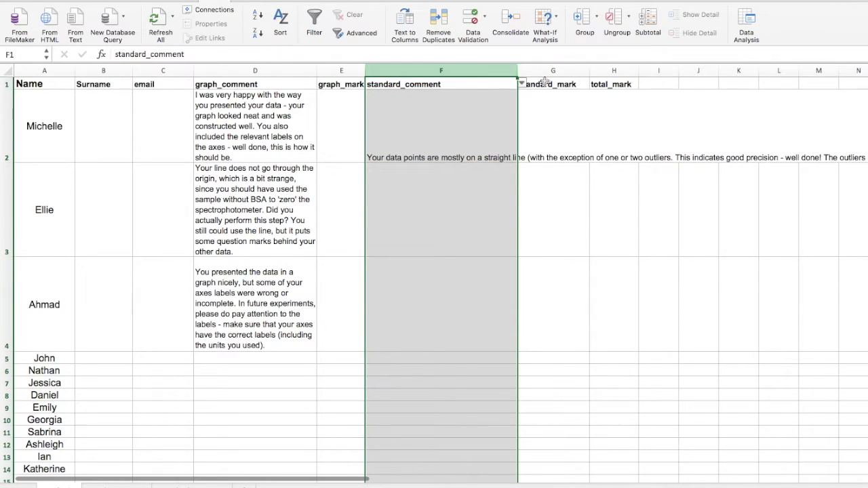
left_click(35, 1)
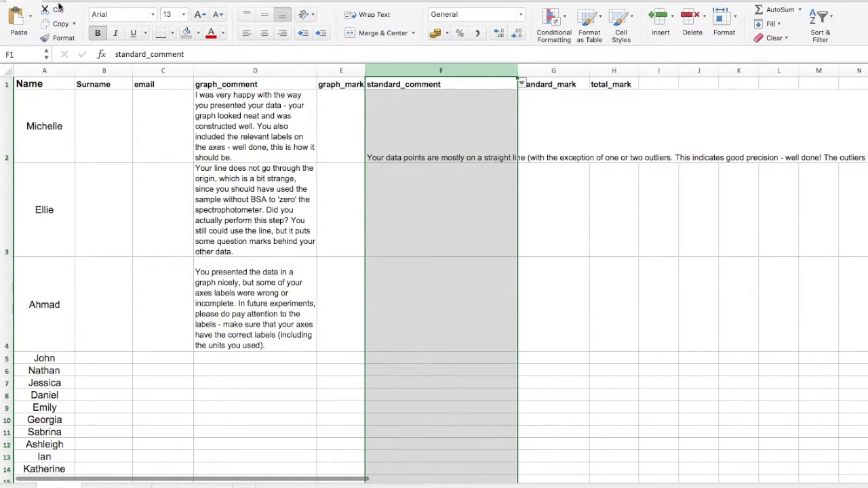
Wrap column F's text and set F3 and F4 to the highly precise and some-precision comments
left_click(379, 16)
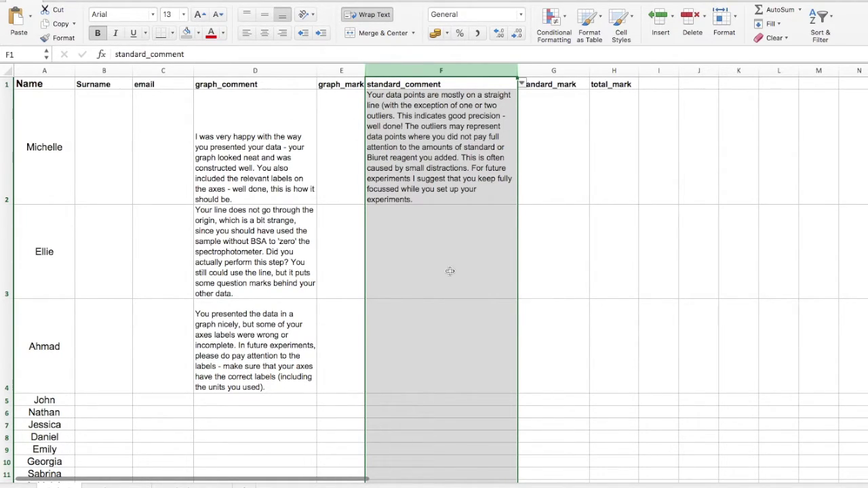
left_click(477, 242)
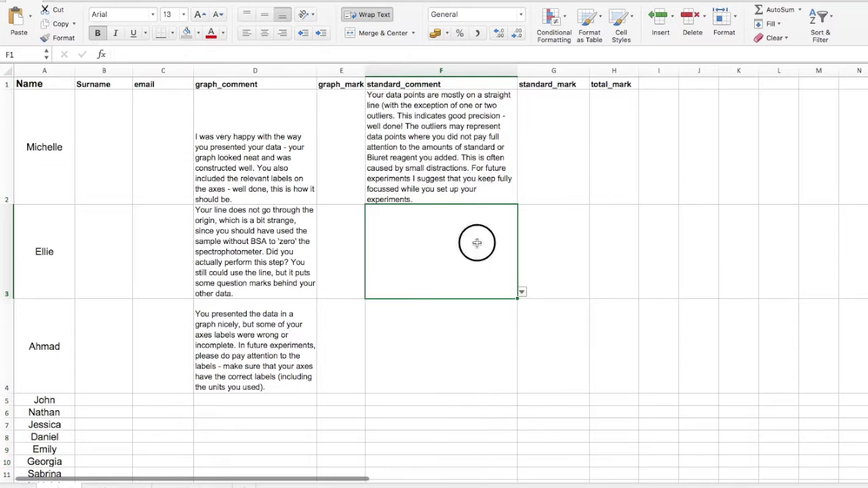
left_click(522, 294)
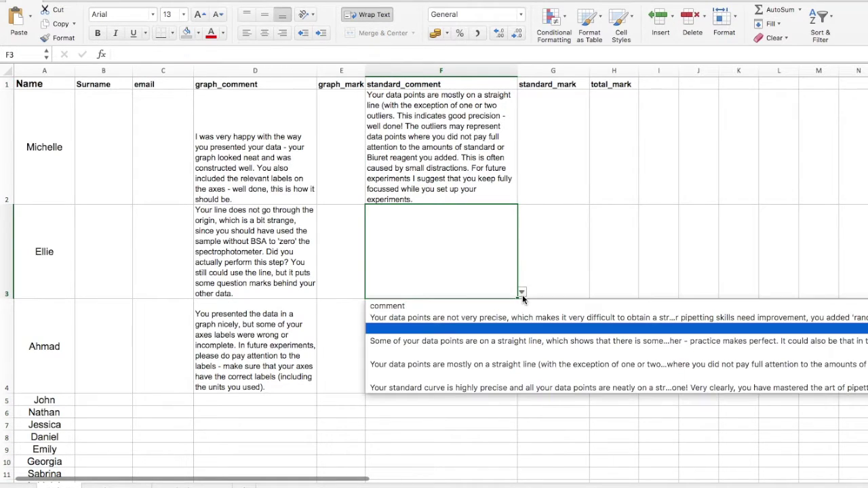
left_click(474, 388)
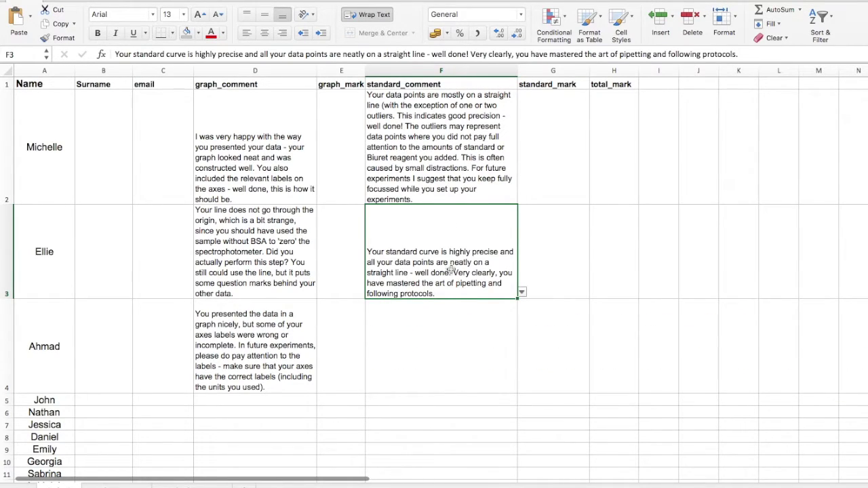
left_click(447, 328)
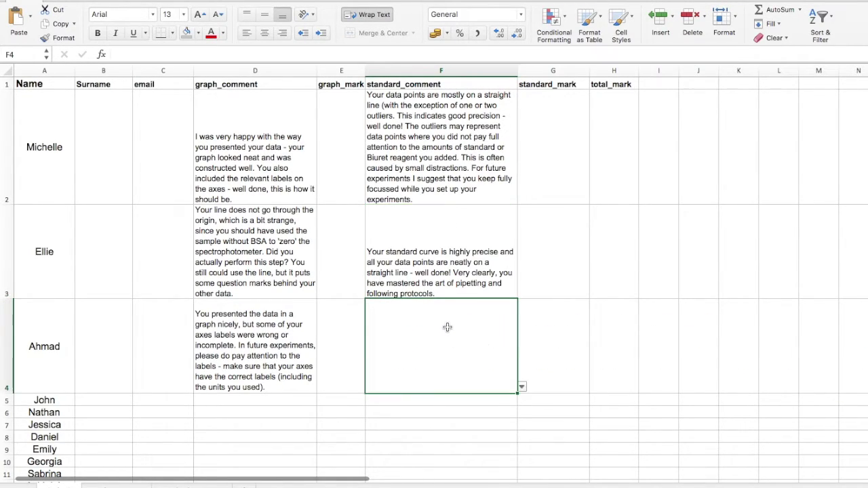
left_click(522, 387)
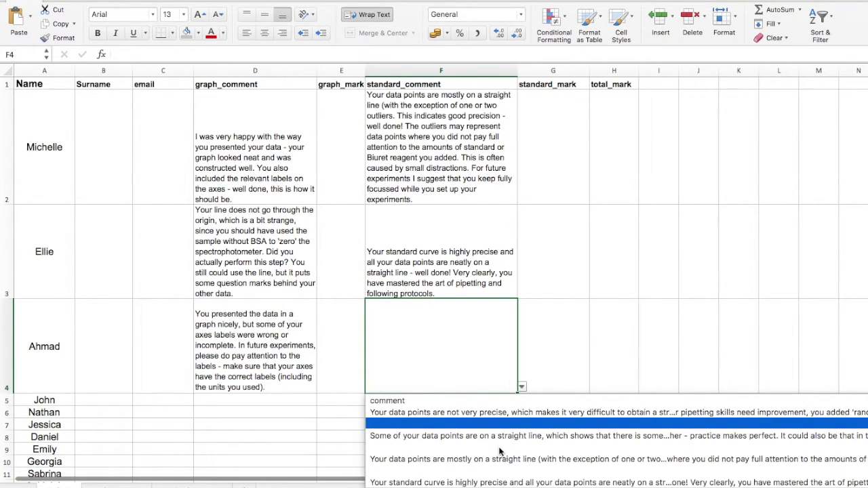
left_click(555, 435)
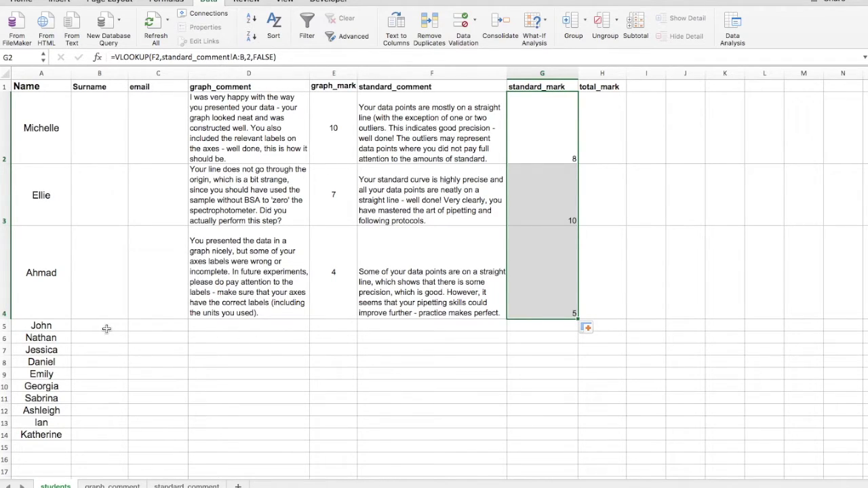
Set D5 to the very happy graph comment and copy the graph mark formula down to E5
left_click(301, 324)
left_click(313, 325)
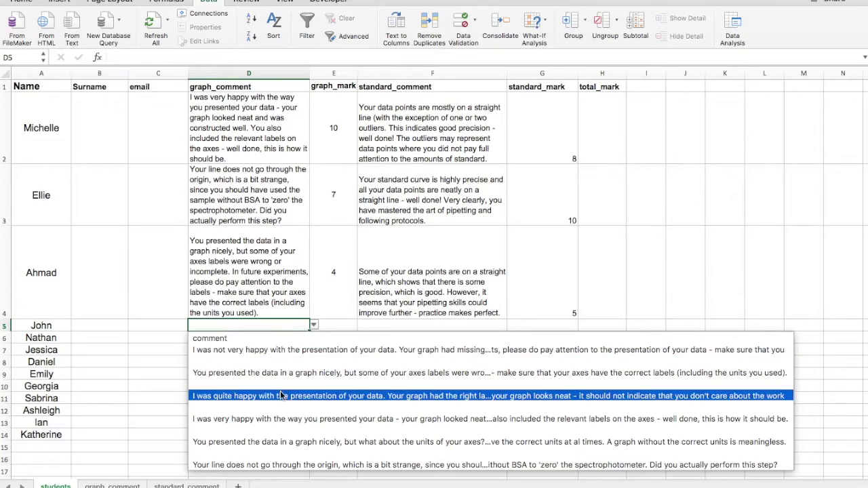
left_click(281, 419)
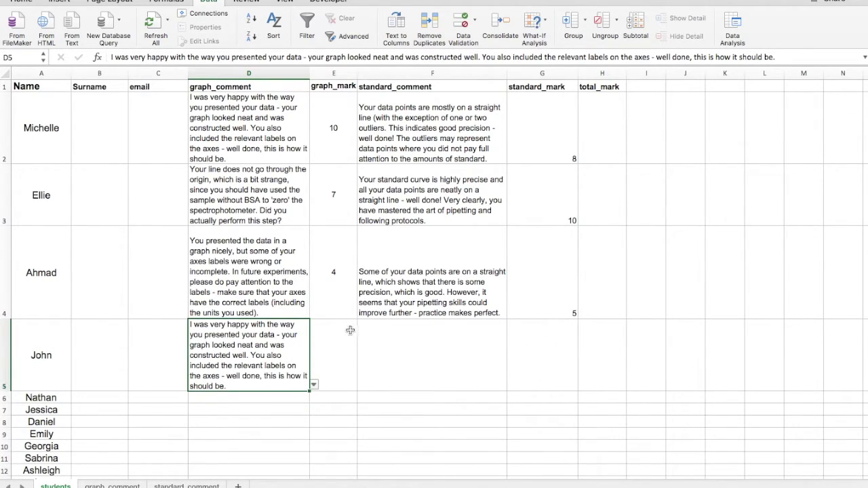
left_click(341, 288)
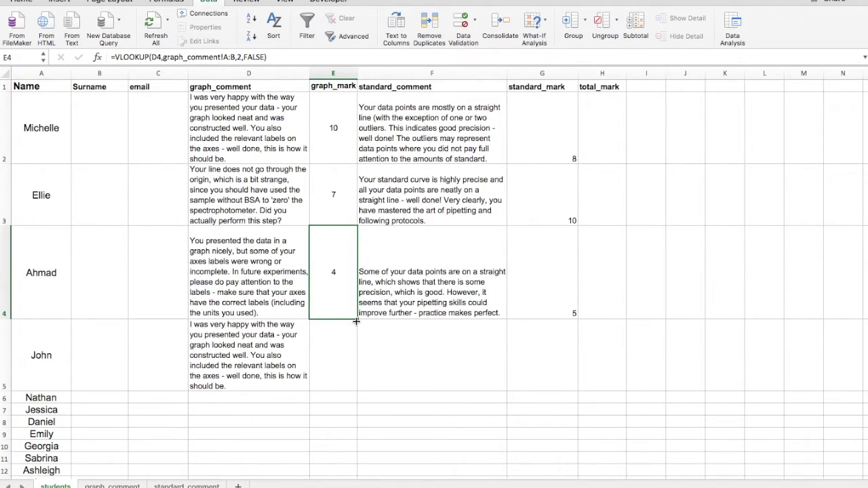
left_click_drag(360, 318, 351, 377)
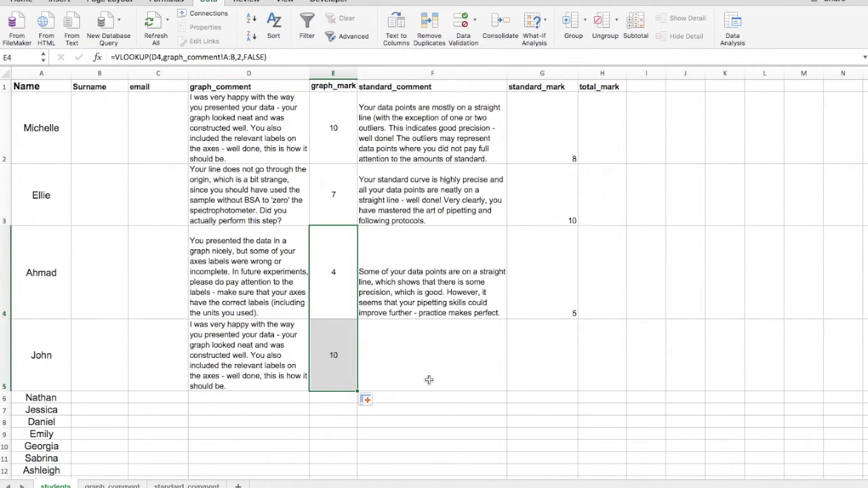
Set F5 to the highly precise comment and copy the standard mark formula down to G5
left_click(472, 361)
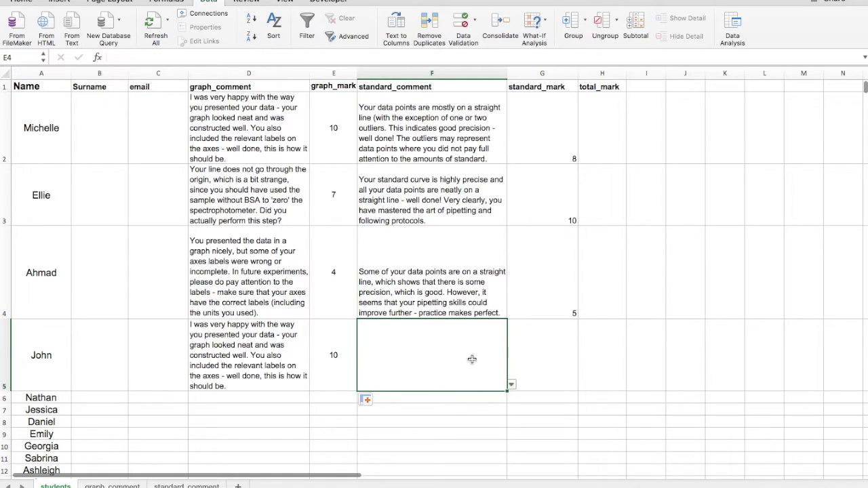
left_click(512, 386)
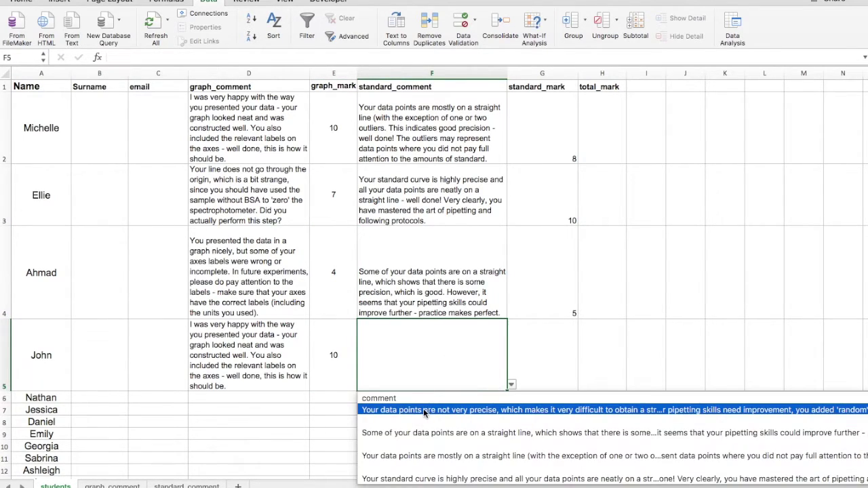
left_click(429, 480)
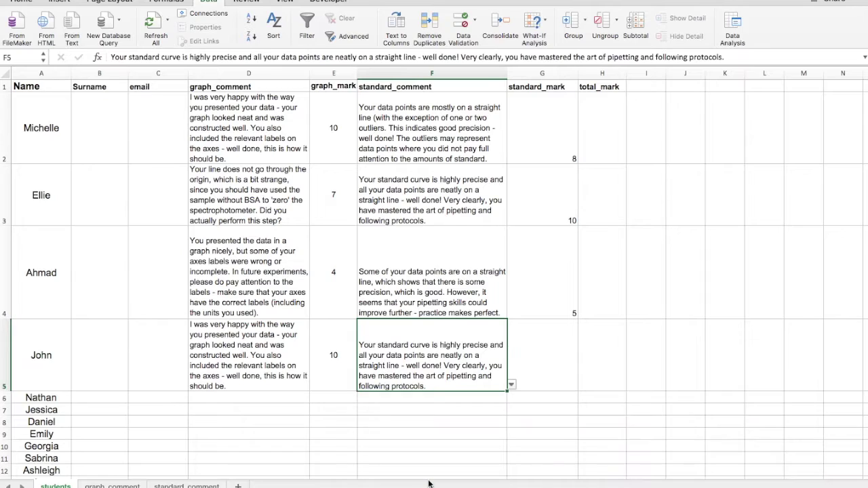
left_click(563, 313)
left_click_drag(578, 317, 577, 391)
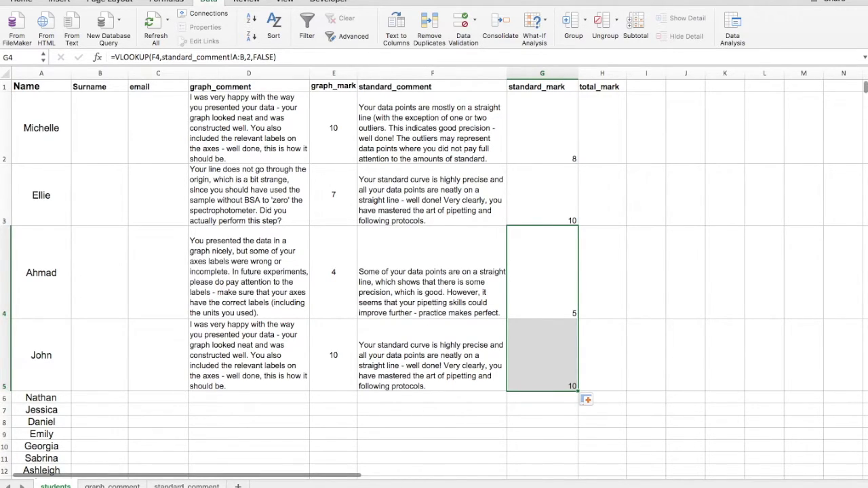
Middle-align and centre the standard_mark values in column G
left_click(186, 486)
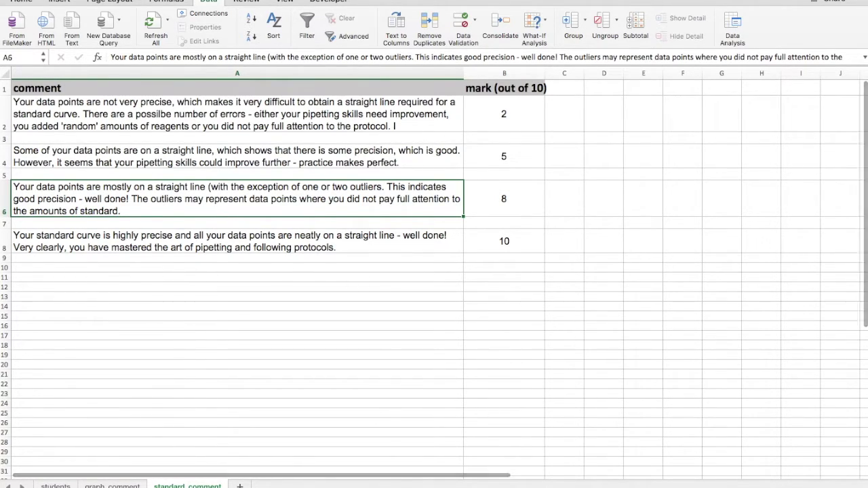
left_click(53, 486)
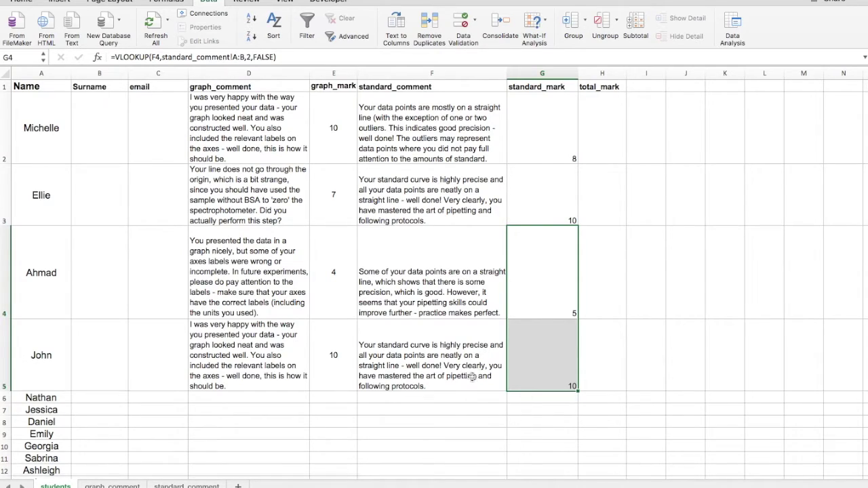
left_click(560, 74)
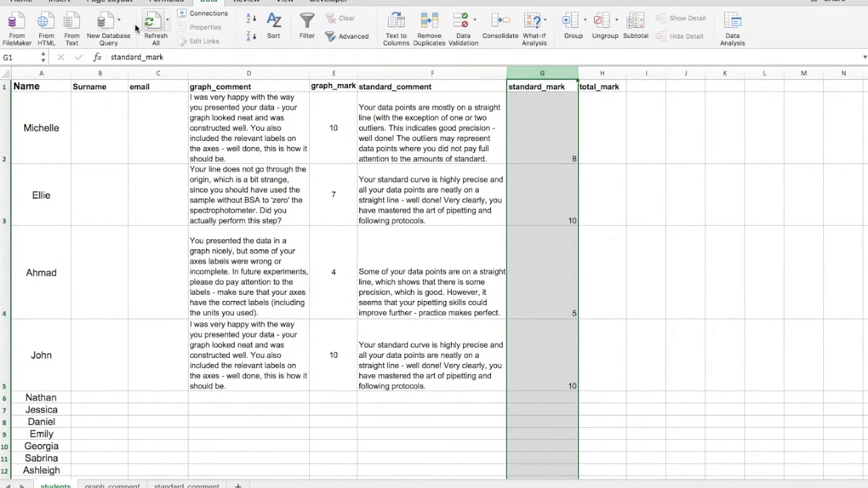
left_click(27, 2)
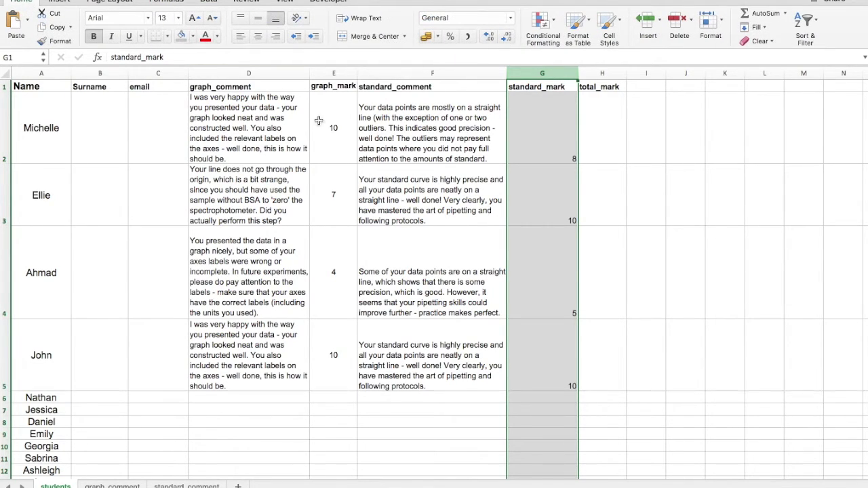
left_click(259, 19)
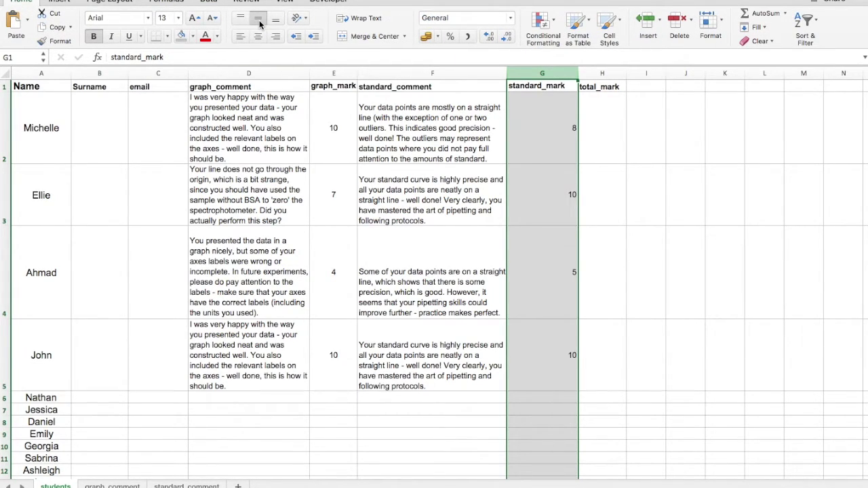
left_click(259, 37)
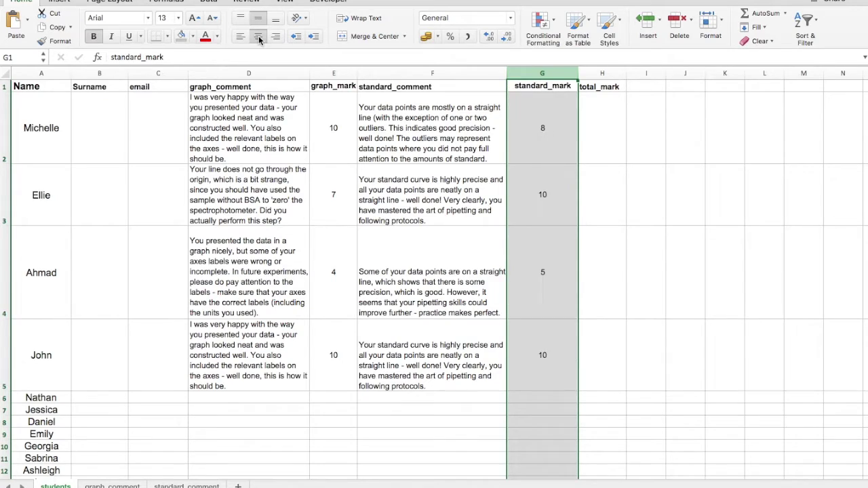
left_click(615, 121)
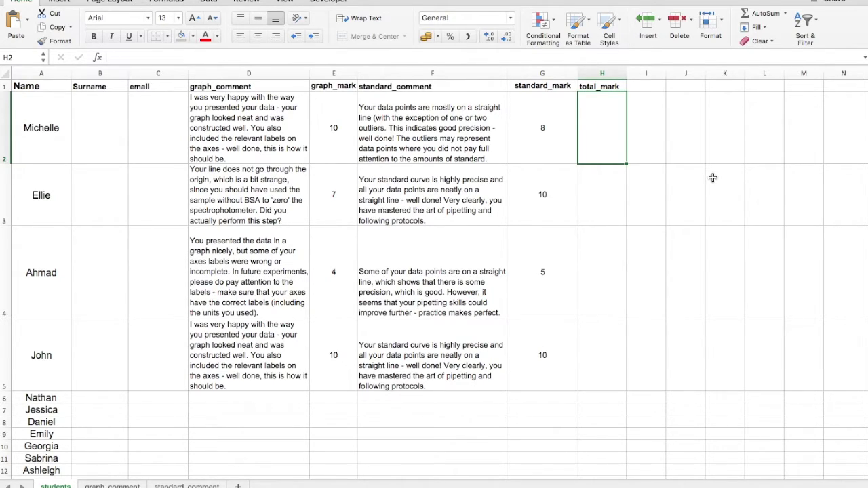
Enter =E2+G2 in H2 to total the graph and standard marks, giving 18
double_click(599, 125)
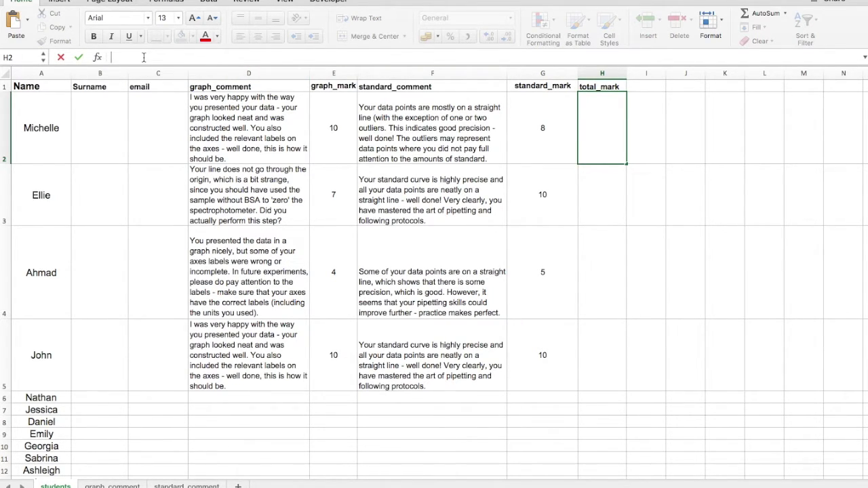
type("=")
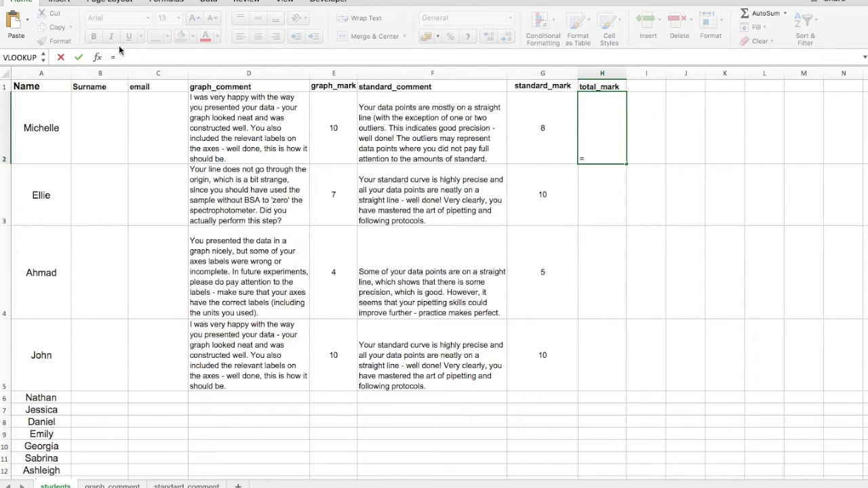
left_click(331, 131)
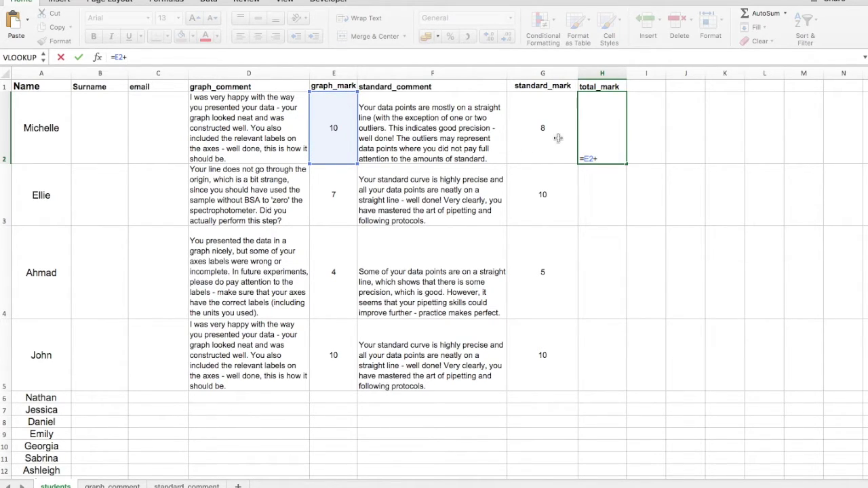
left_click(557, 137)
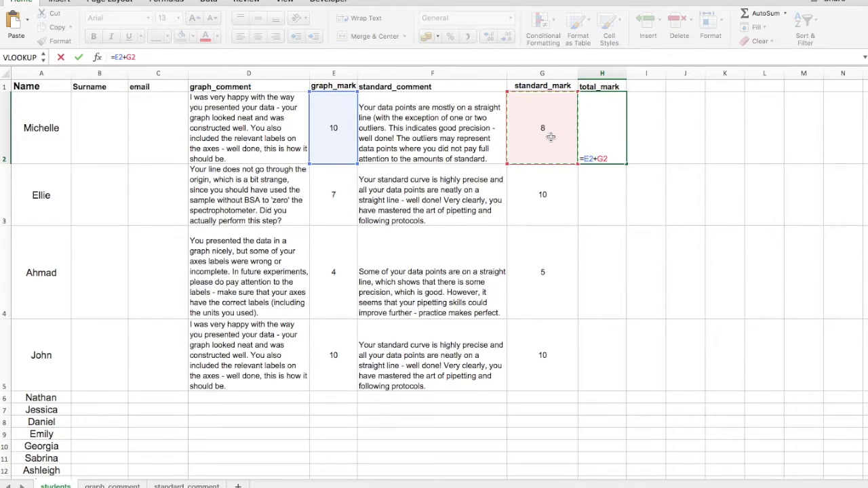
key("Return")
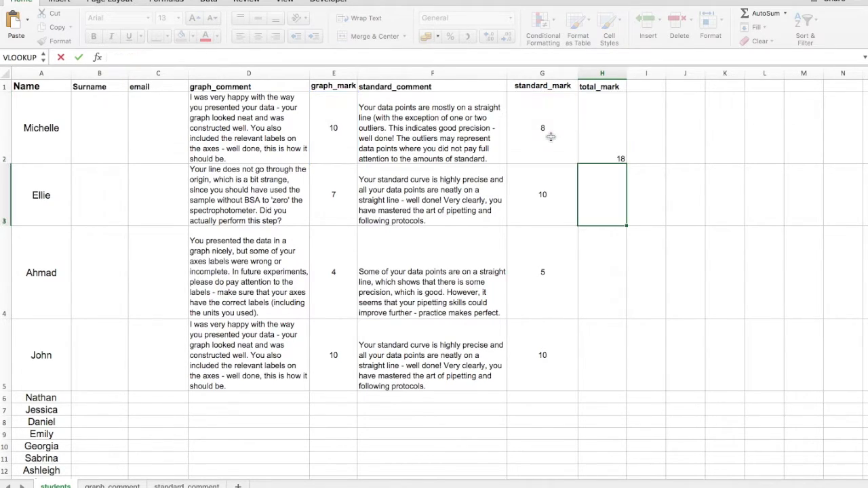
Centre the total_mark column and fill the total formula down through row 5
left_click(614, 71)
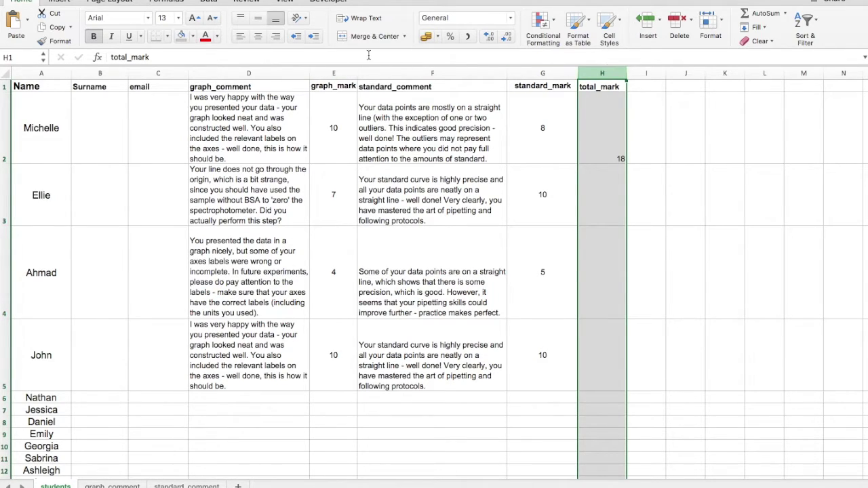
left_click(258, 18)
left_click(257, 35)
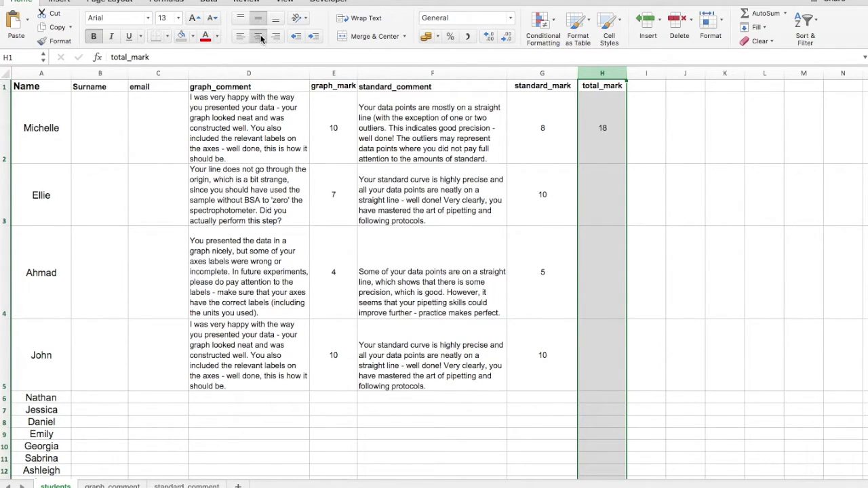
left_click(738, 196)
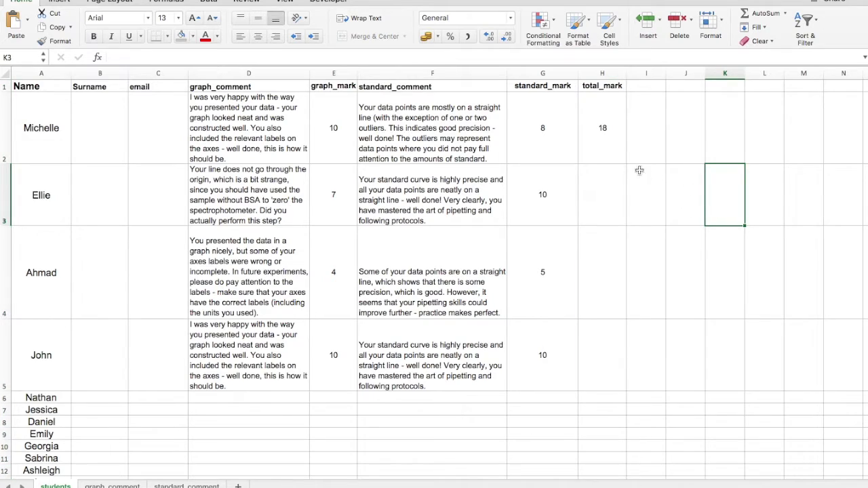
left_click(595, 138)
left_click_drag(626, 164, 627, 369)
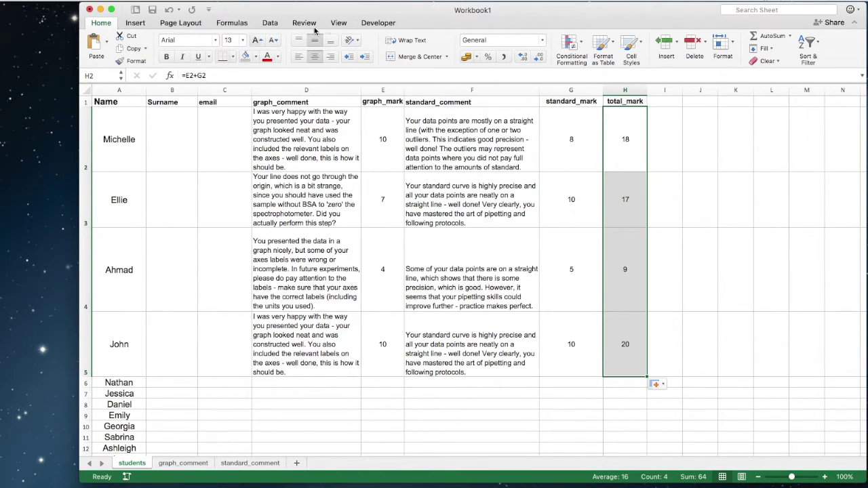
Save the Excel marks workbook to the Desktop under the name test1
left_click(30, 2)
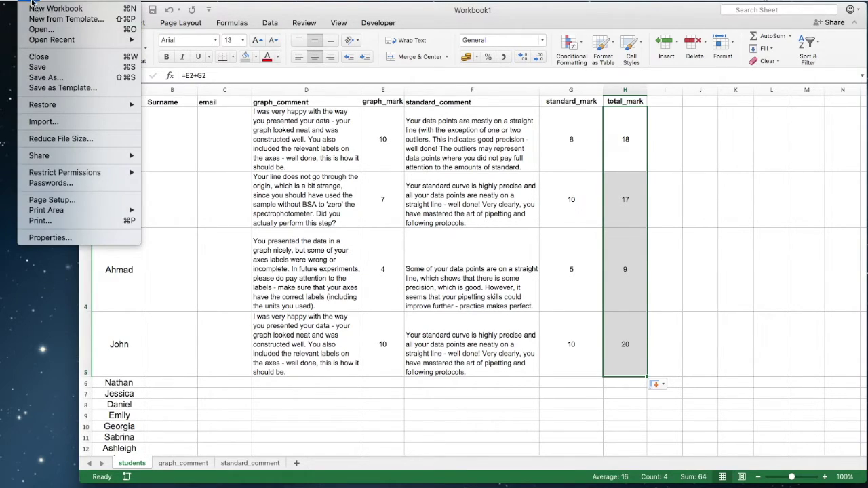
left_click(51, 78)
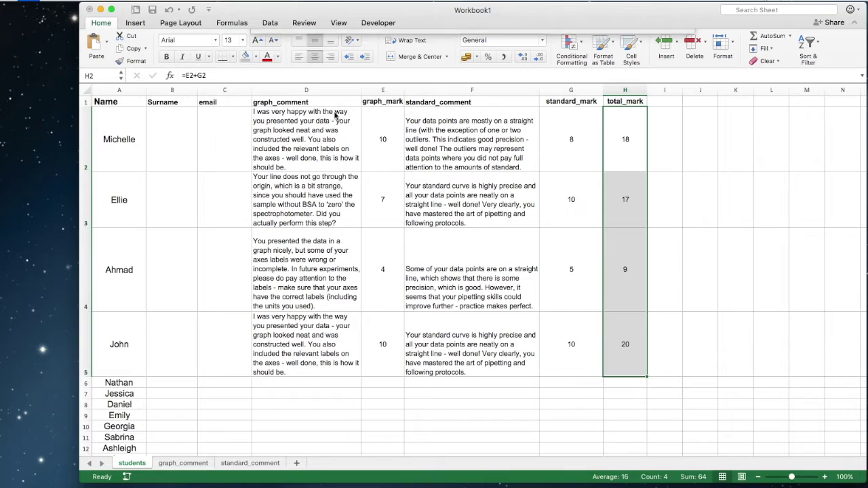
key("super+s")
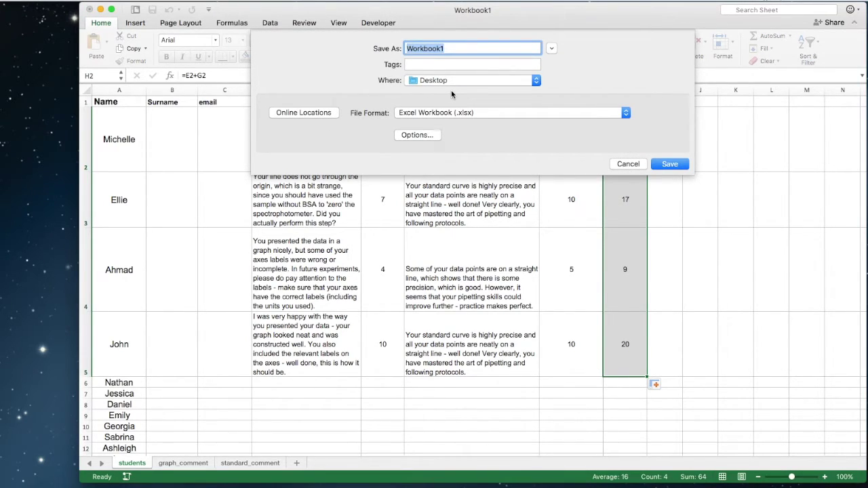
type("test1")
left_click(668, 164)
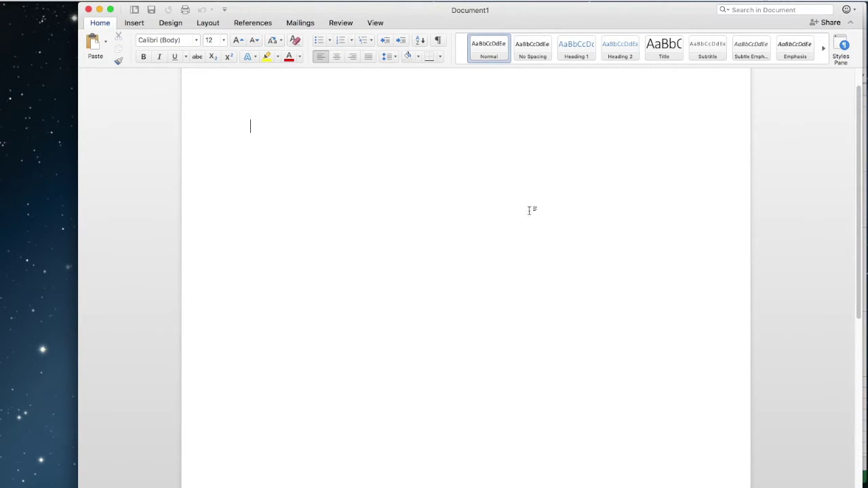
Choose the existing Desktop workbook test1 as the mail-merge recipient list
left_click(300, 23)
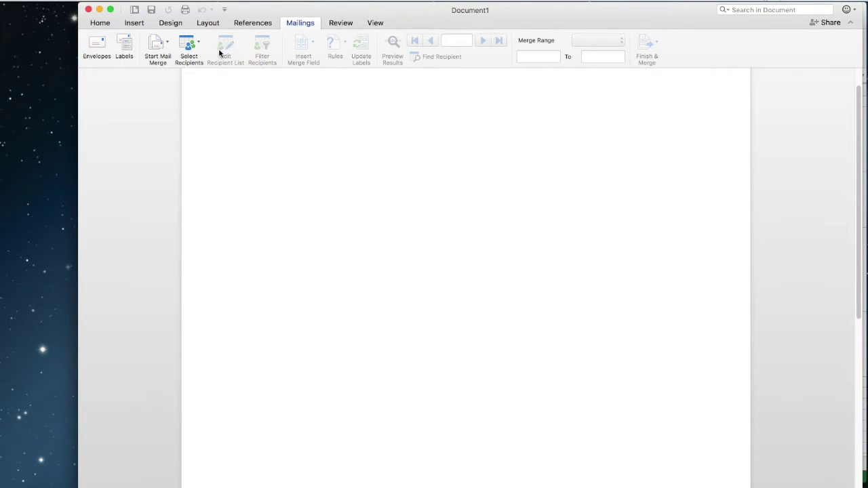
left_click(189, 45)
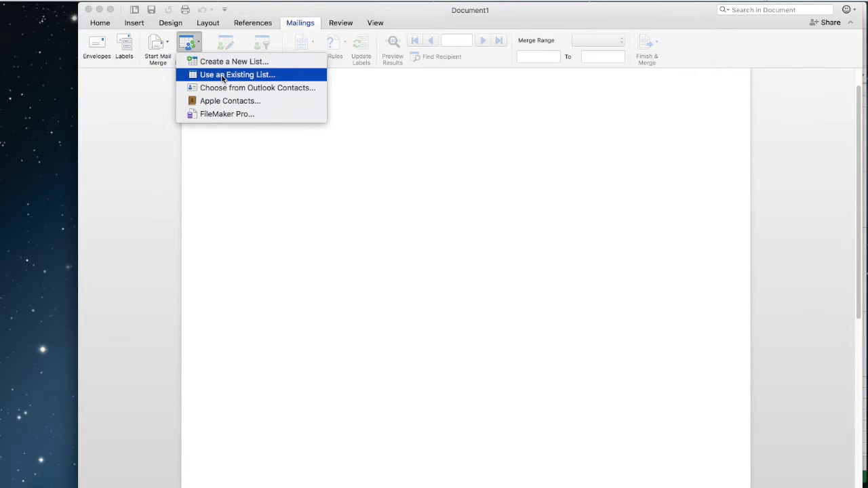
left_click(222, 76)
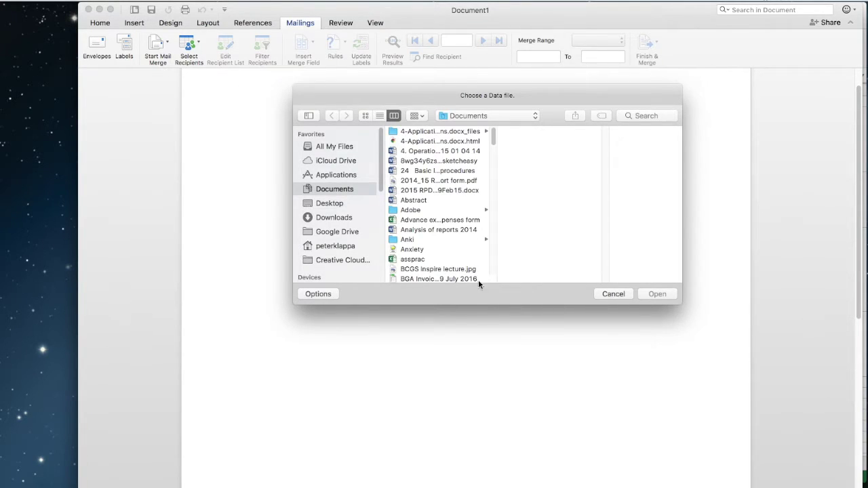
left_click(336, 203)
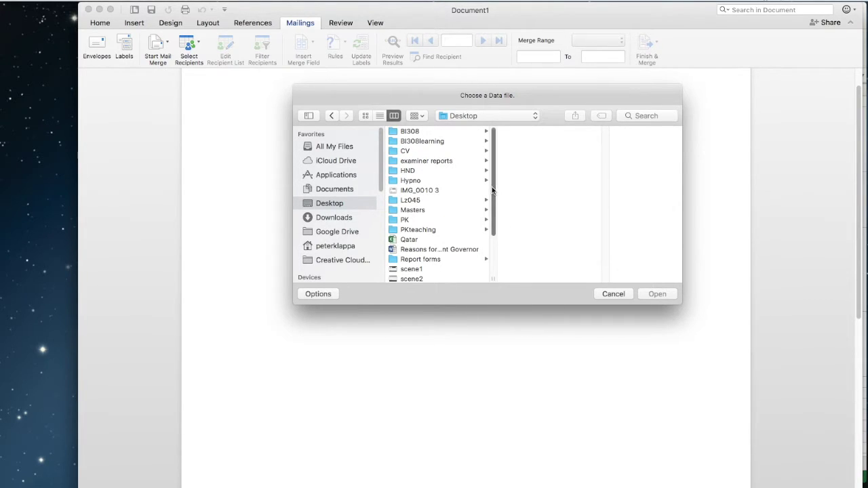
left_click_drag(493, 190, 496, 228)
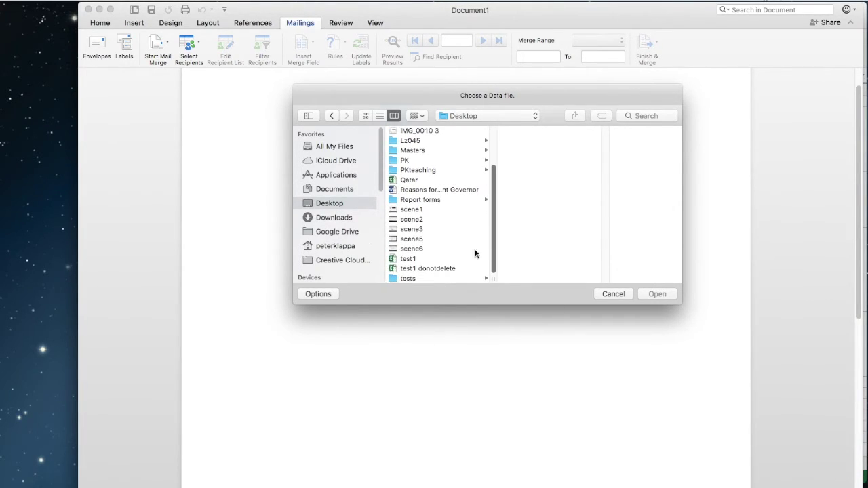
left_click(409, 259)
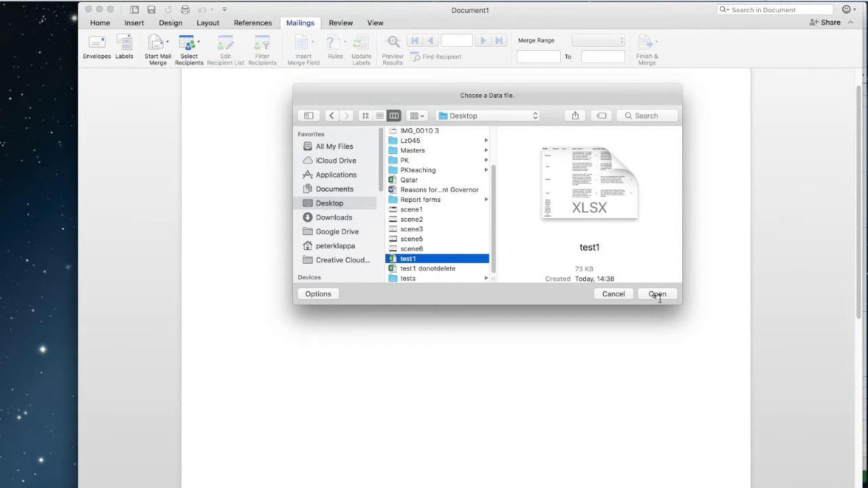
left_click(657, 294)
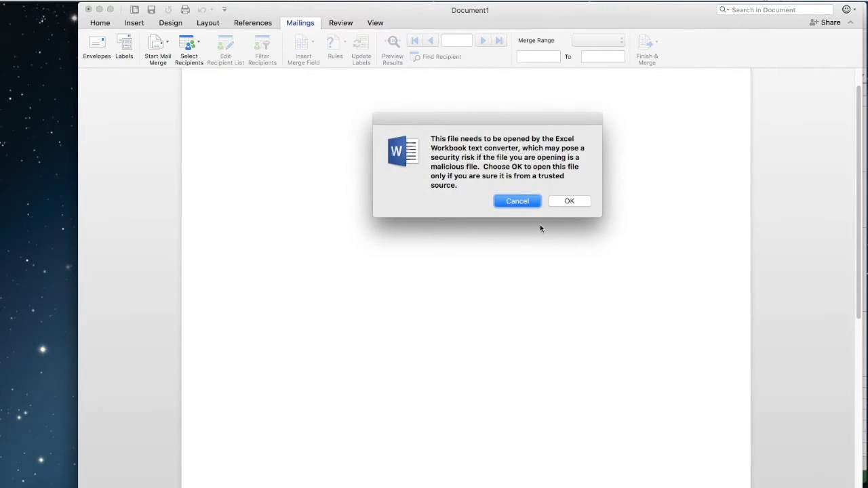
Accept the security warnings, skip the STFangsong and STKaiti font downloads, and use the students sheet
left_click(572, 204)
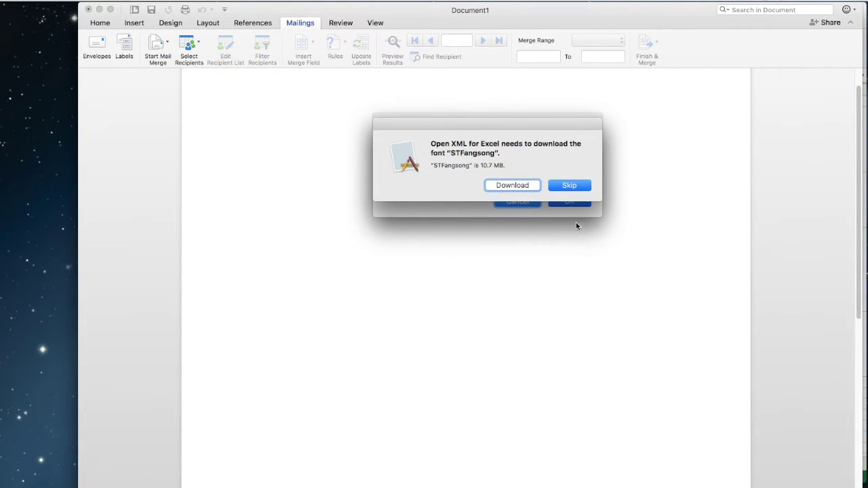
left_click(569, 186)
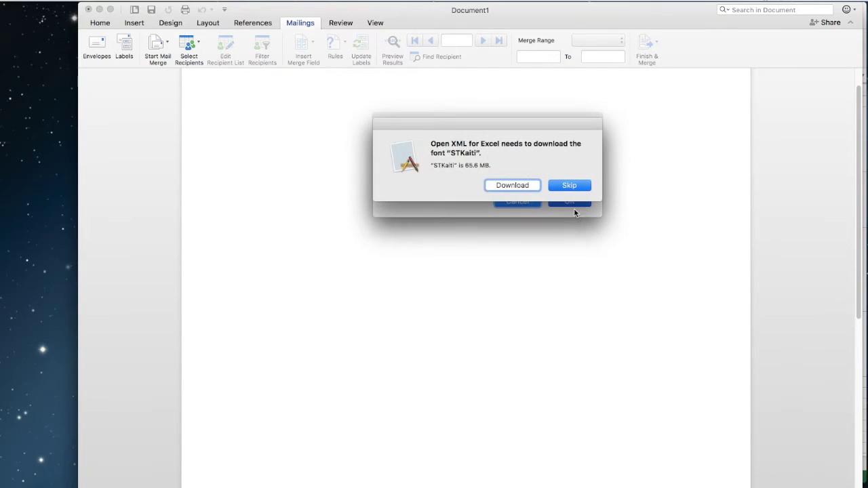
left_click(573, 184)
left_click(570, 201)
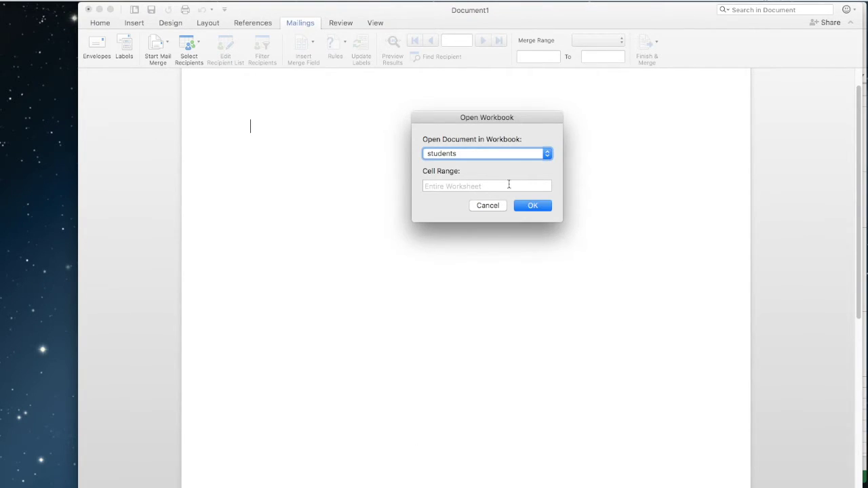
left_click(533, 206)
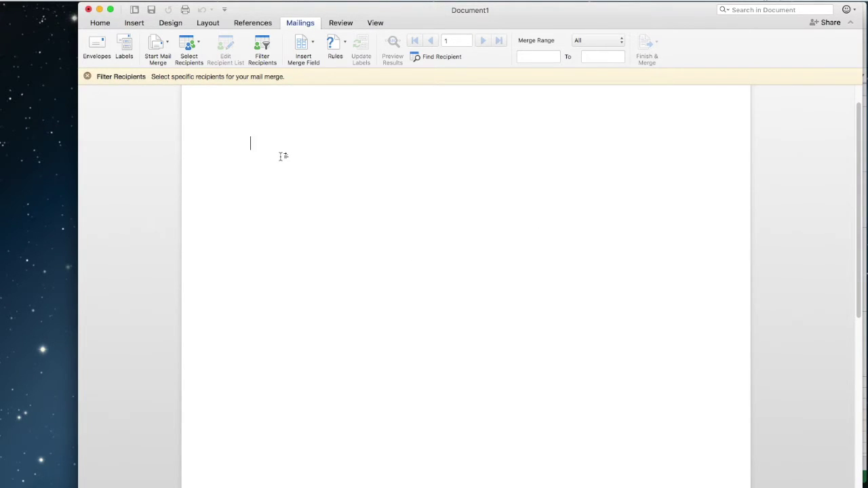
Write 'Hello «Name»,' then 'Here is some feedback for your recent test' on the next line
type("Hello")
left_click(303, 44)
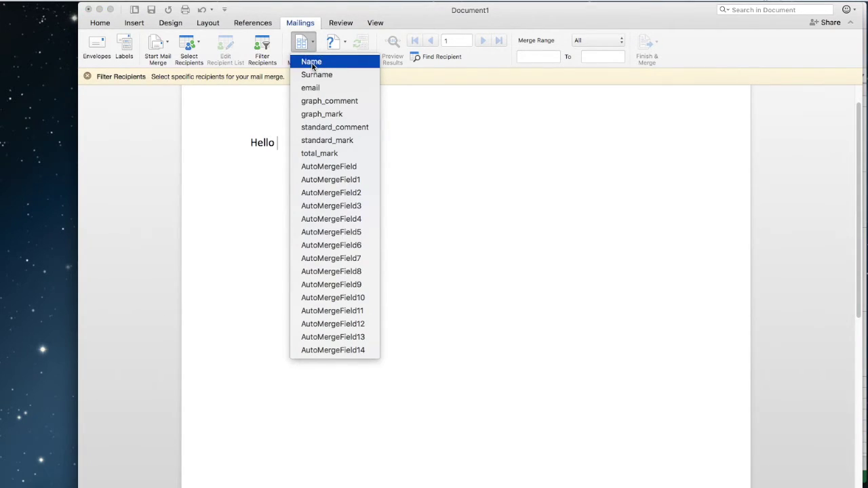
left_click(312, 63)
type(",")
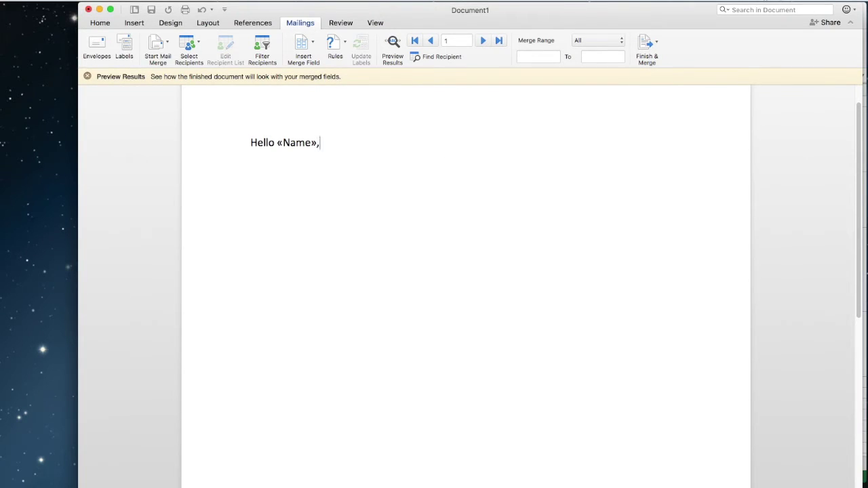
key("Return")
type("Here is some feedb")
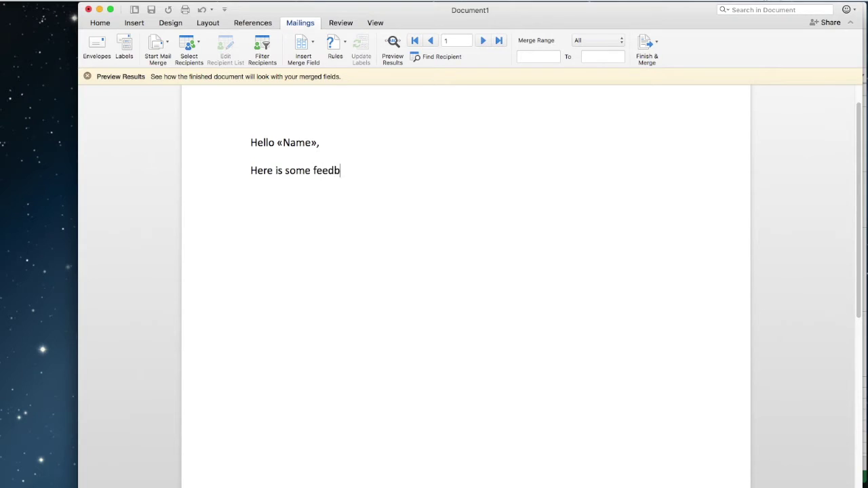
type("ack for your recent test.")
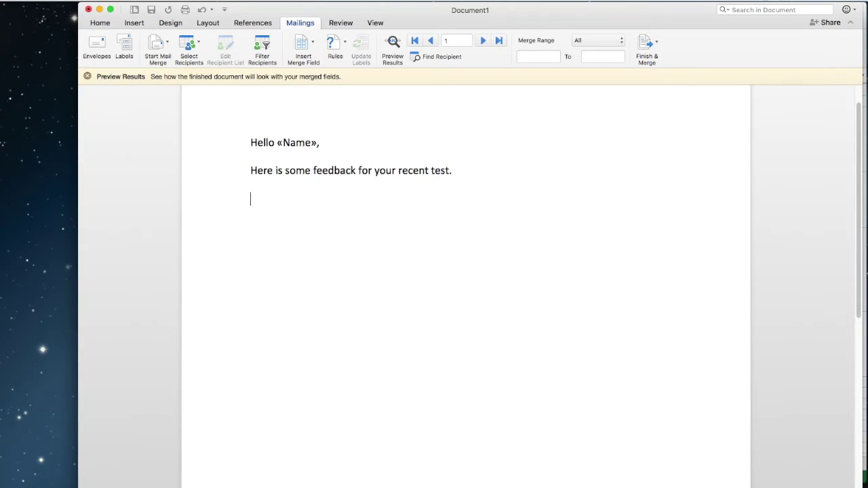
left_click(313, 44)
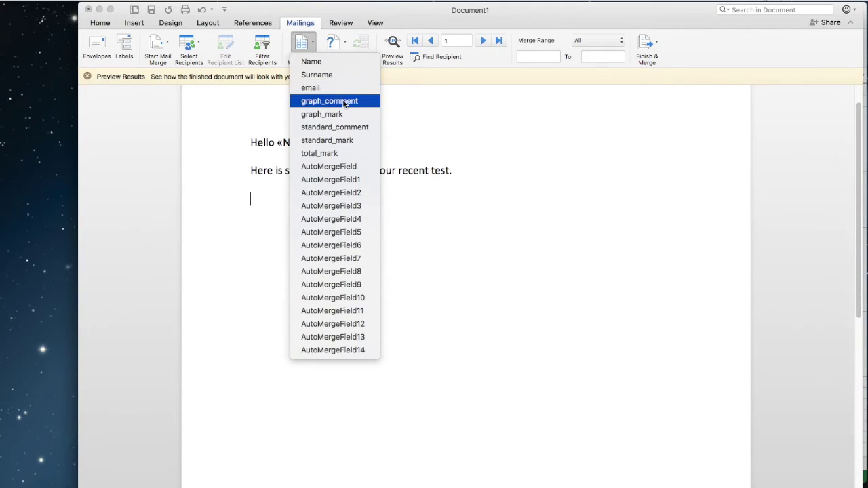
Insert «graph_comment» and the line 'For this task you received «graph_mark» out of 10 marks'
left_click(345, 102)
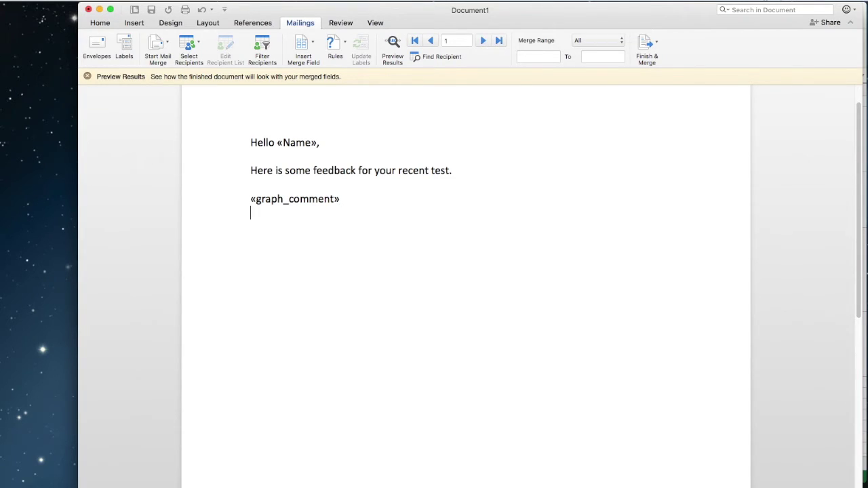
type("For this task you re")
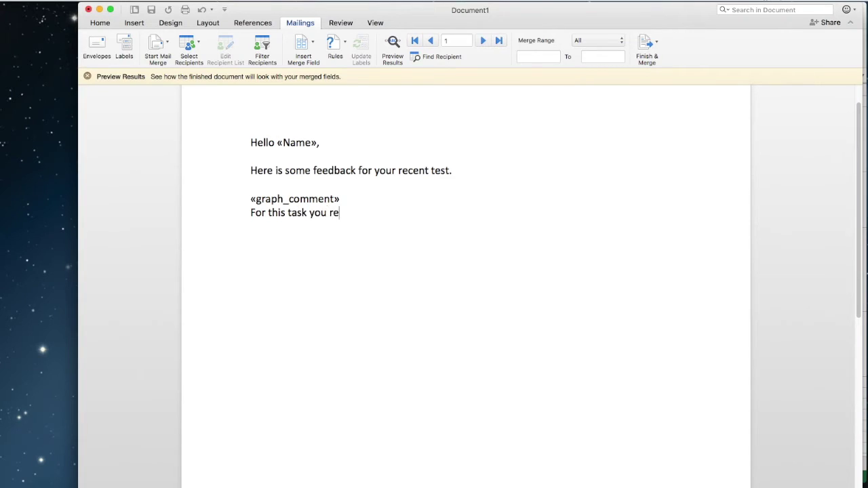
type("ceived")
left_click(312, 42)
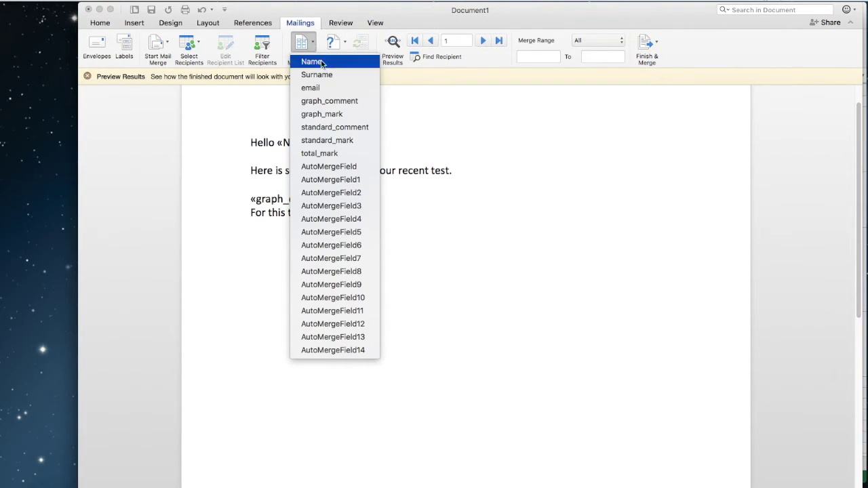
left_click(322, 114)
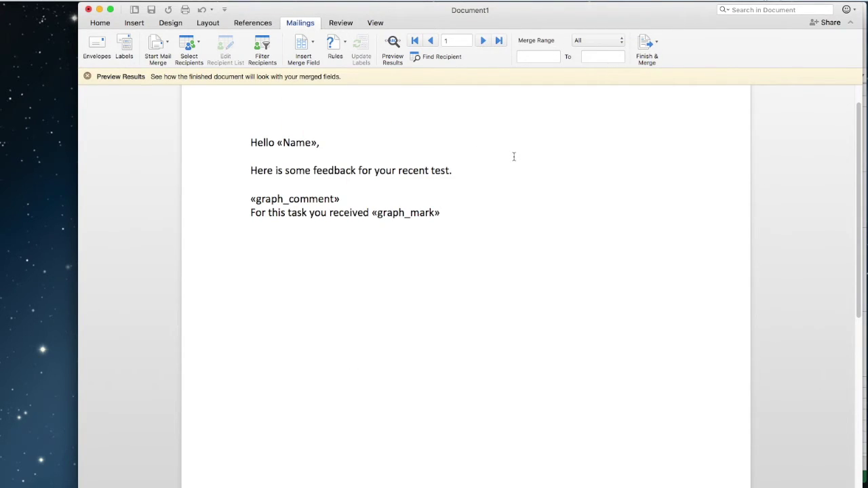
type("out of 10 marks.")
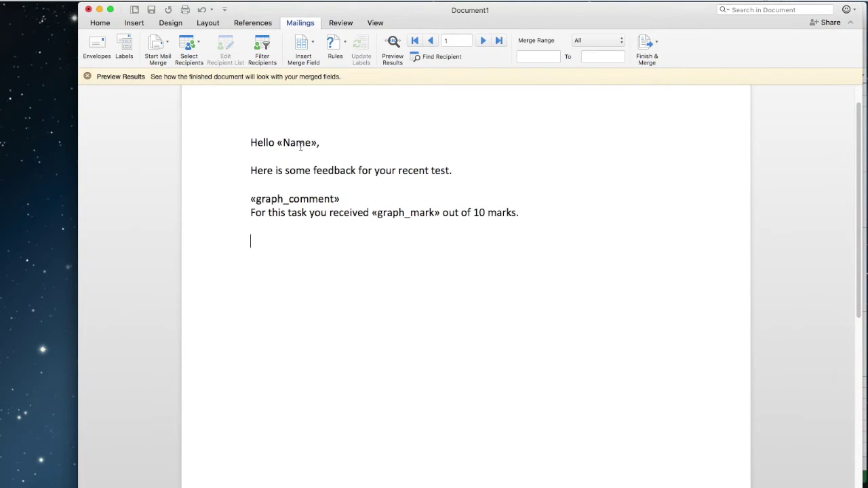
left_click(303, 45)
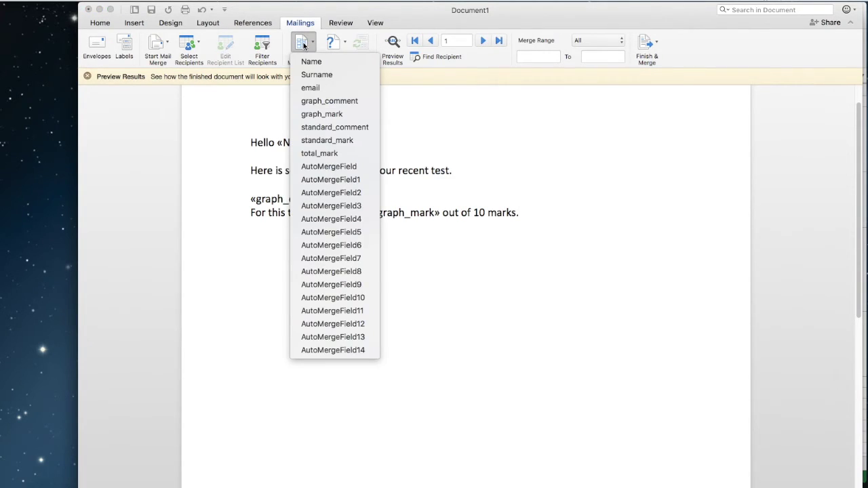
Add «standard_comment», 'For this task you received «standard_mark» out of 10 marks.' and 'Your total score was «total_mark» out of 20 marks.'
left_click(359, 129)
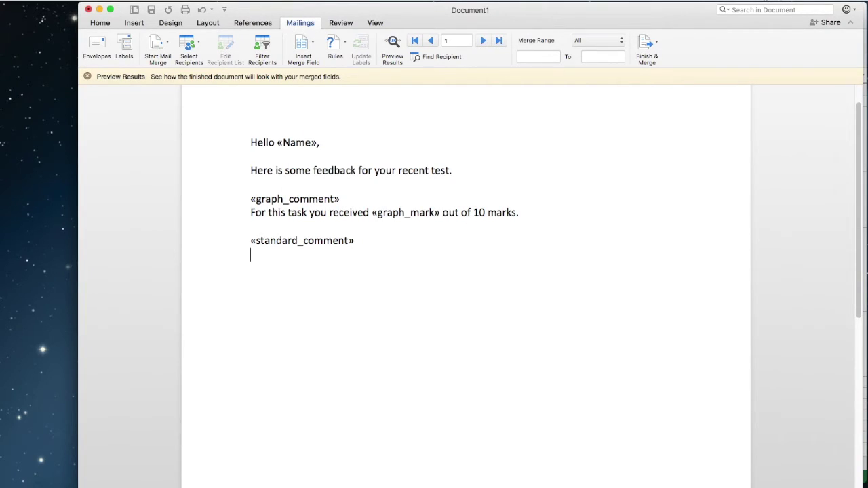
type("For this task you r")
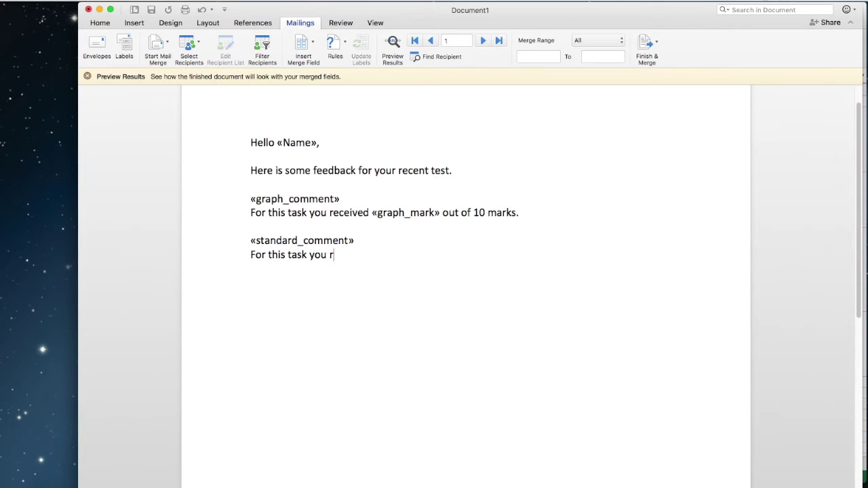
type("eceived")
left_click(307, 45)
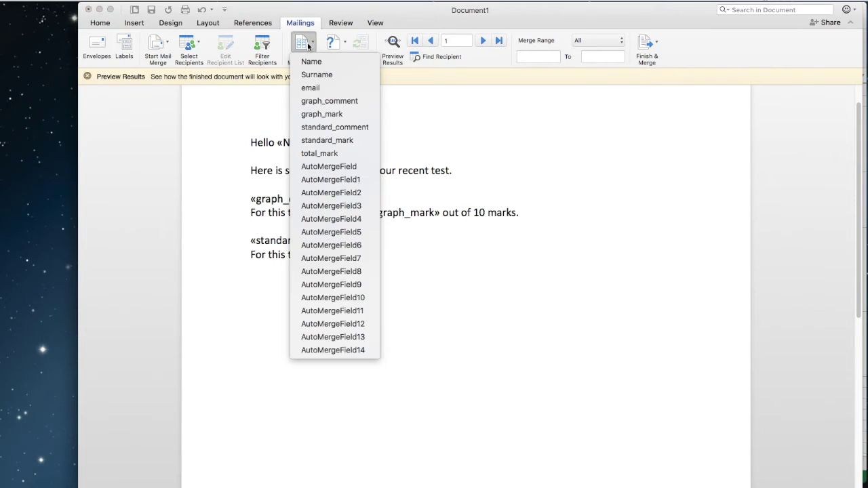
left_click(348, 140)
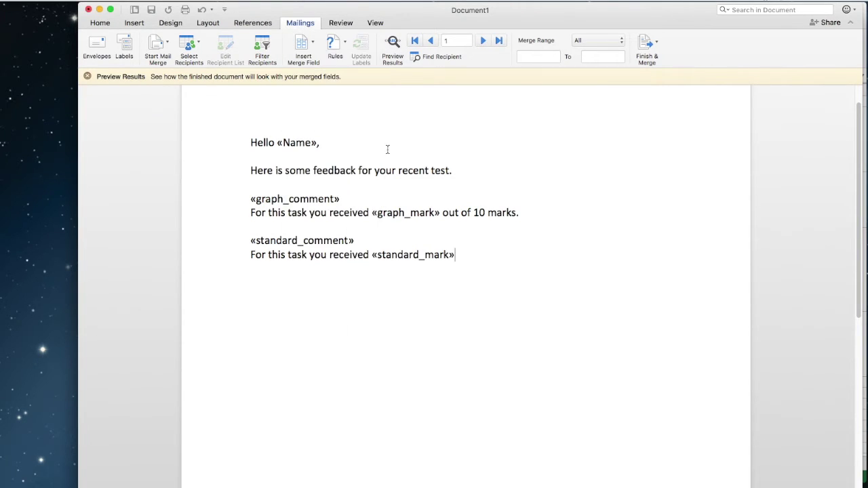
type("op")
key("BackSpace")
type("ut of 10 marks.  Yo")
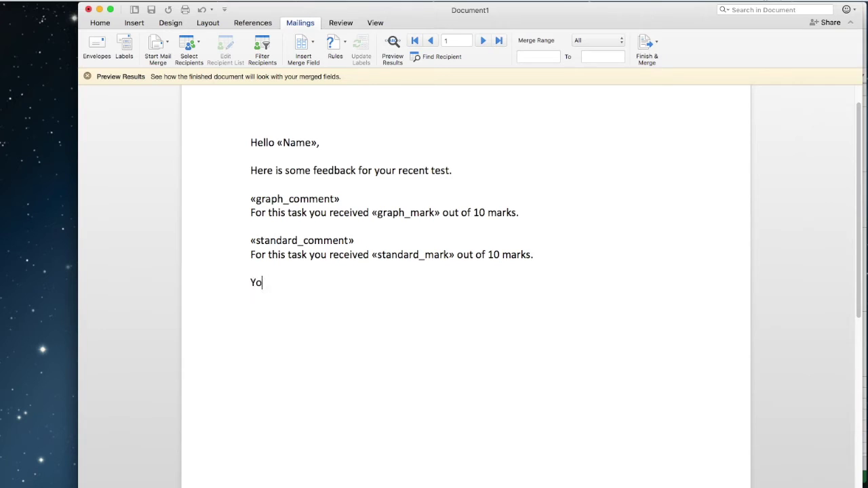
type("ur total score was")
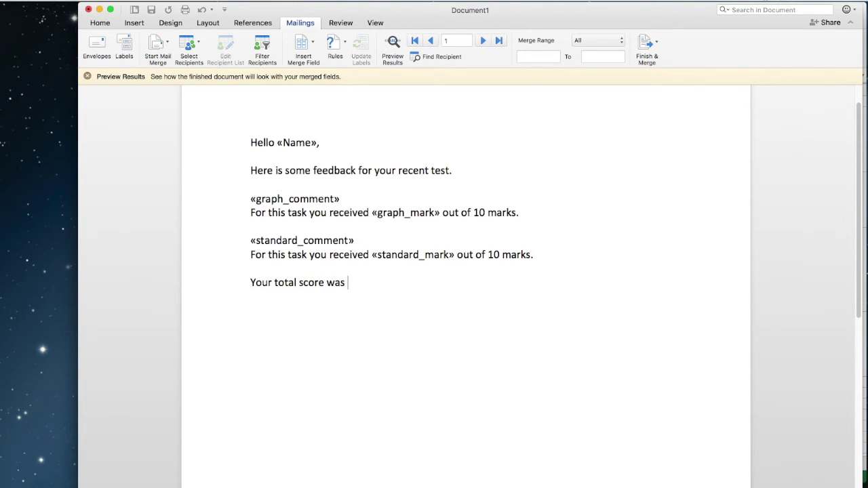
left_click(304, 42)
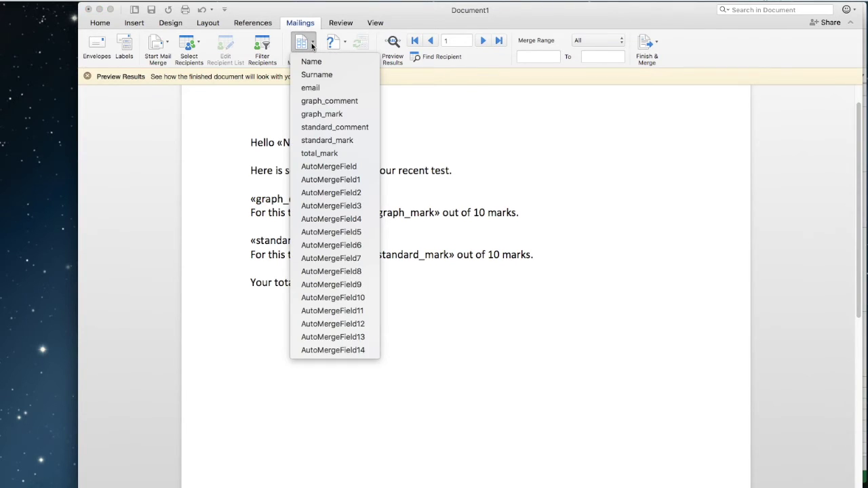
left_click(327, 153)
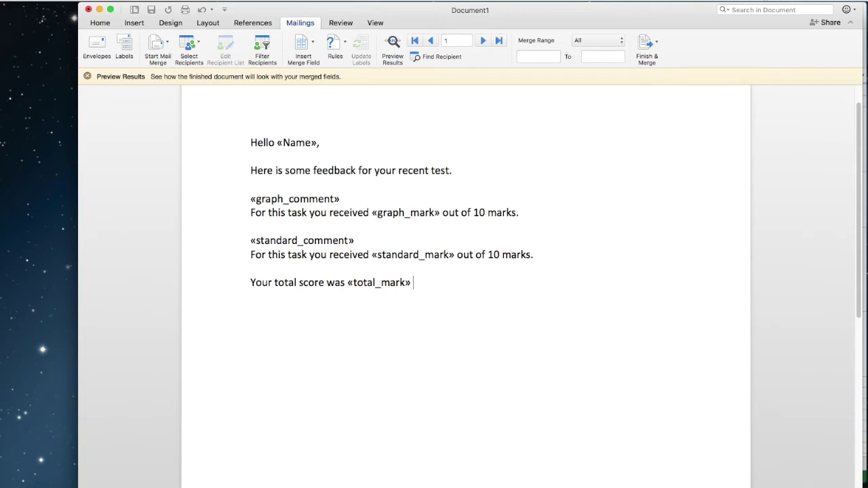
type("out of 20 marks.")
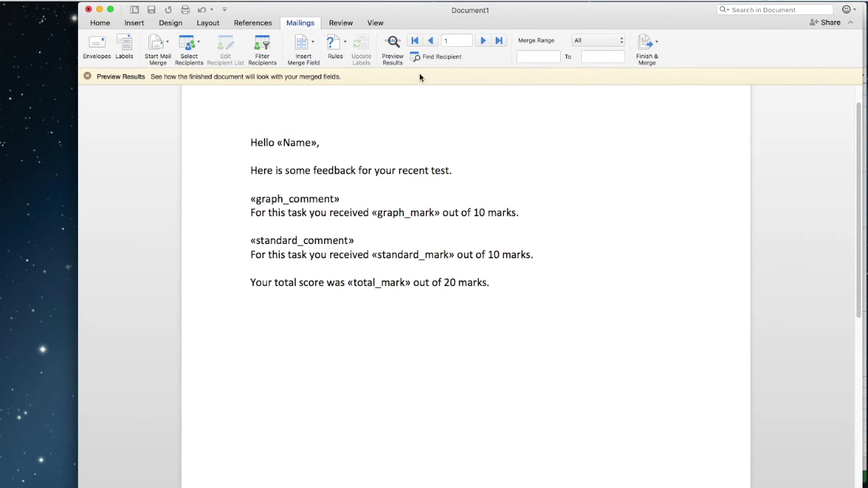
Preview the first student's merged letter (marks 10, 8, total 18) and set the merge type to Email Messages
left_click(392, 45)
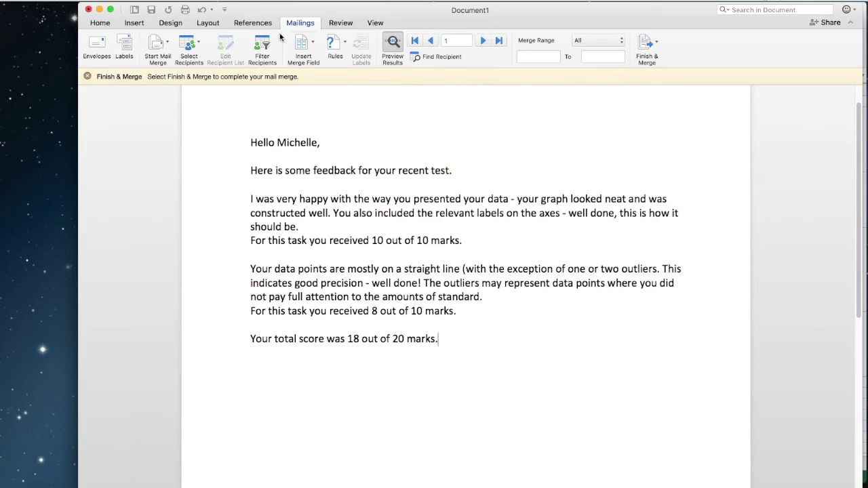
left_click(158, 45)
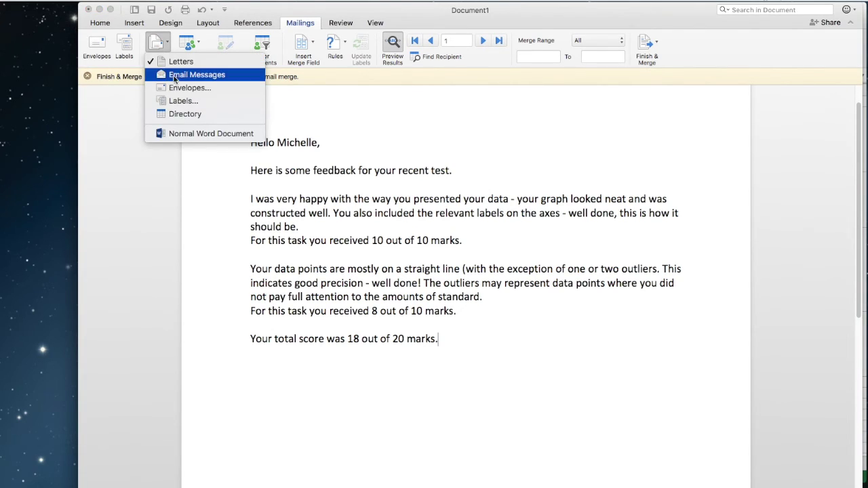
left_click(174, 76)
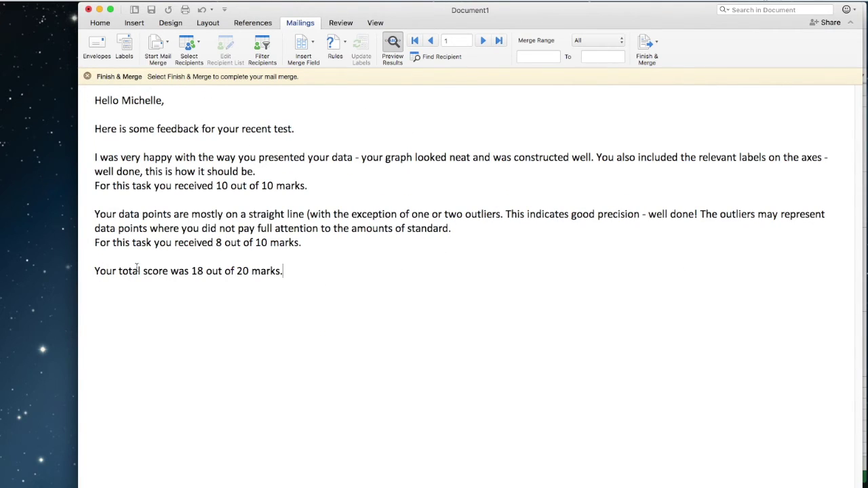
left_click(649, 46)
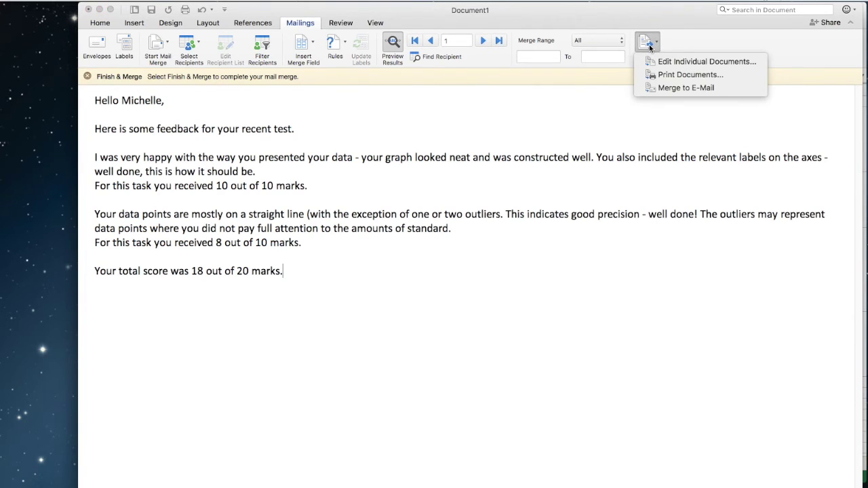
left_click(692, 88)
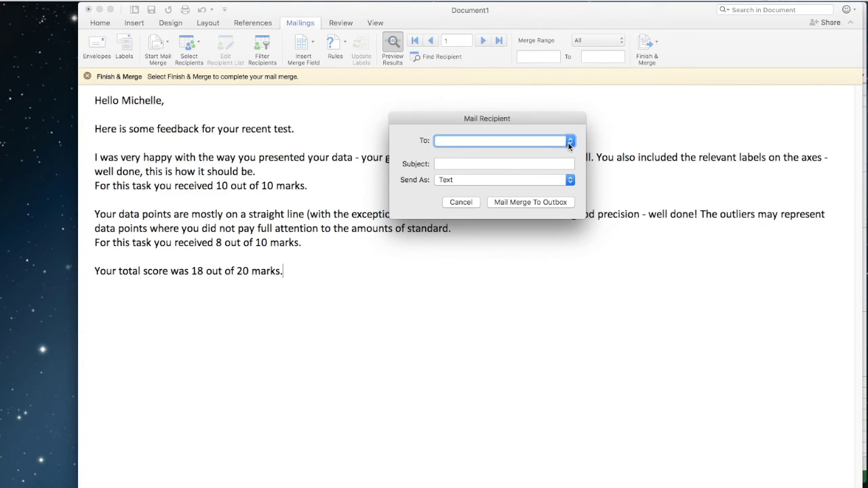
left_click(570, 143)
left_click(475, 164)
left_click(448, 163)
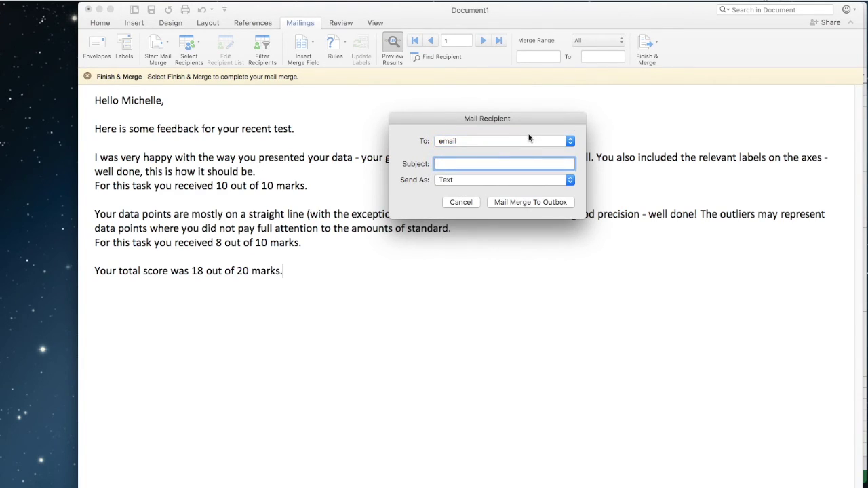
type("feedback for test")
left_click(462, 203)
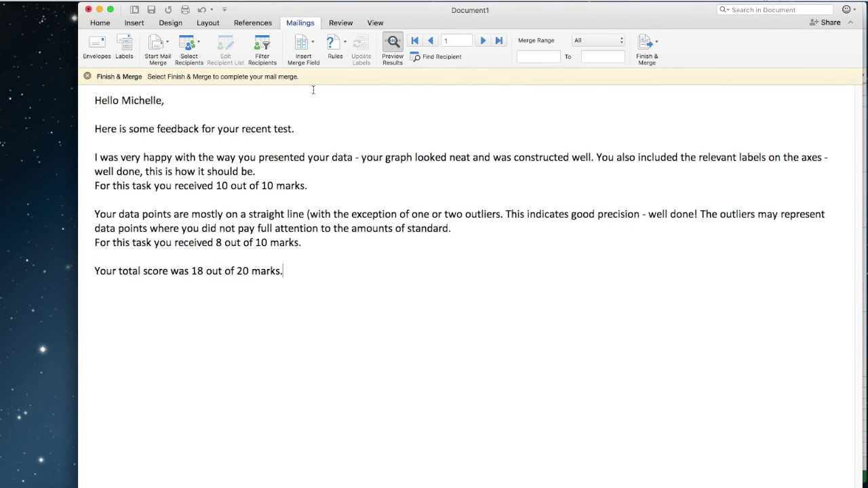
Step the preview forward through record 2 to record 3 (marks 4 and 5, total 9)
left_click(483, 41)
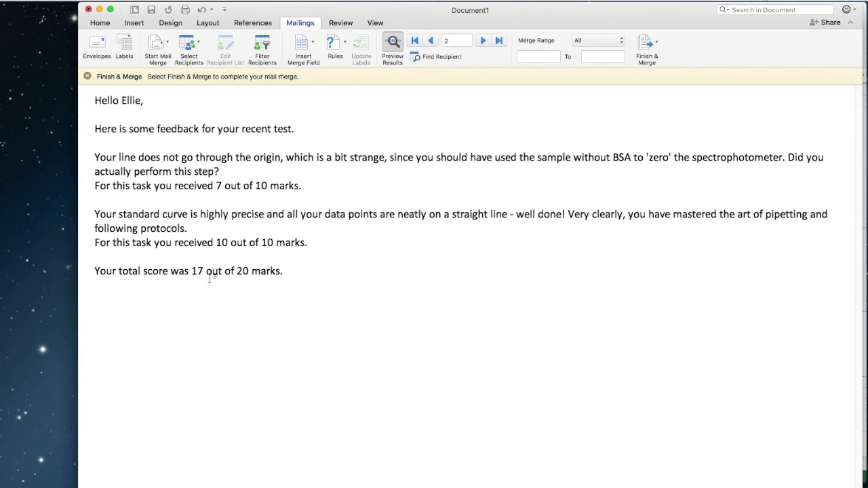
left_click(482, 41)
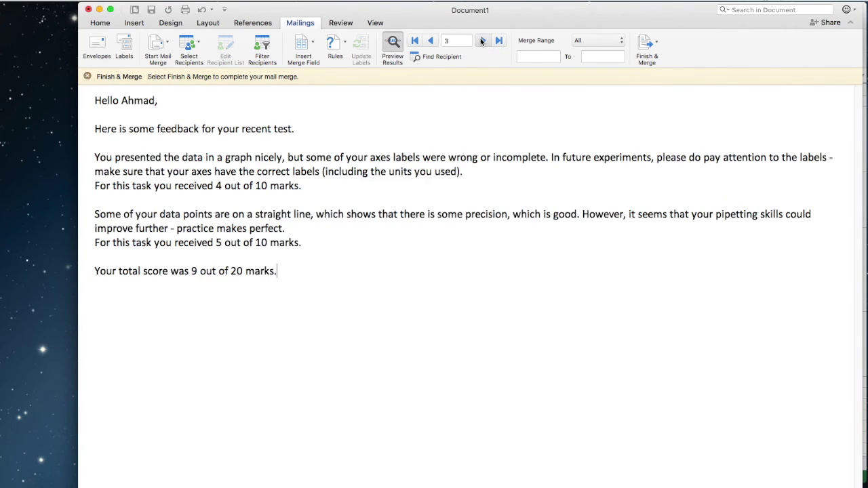